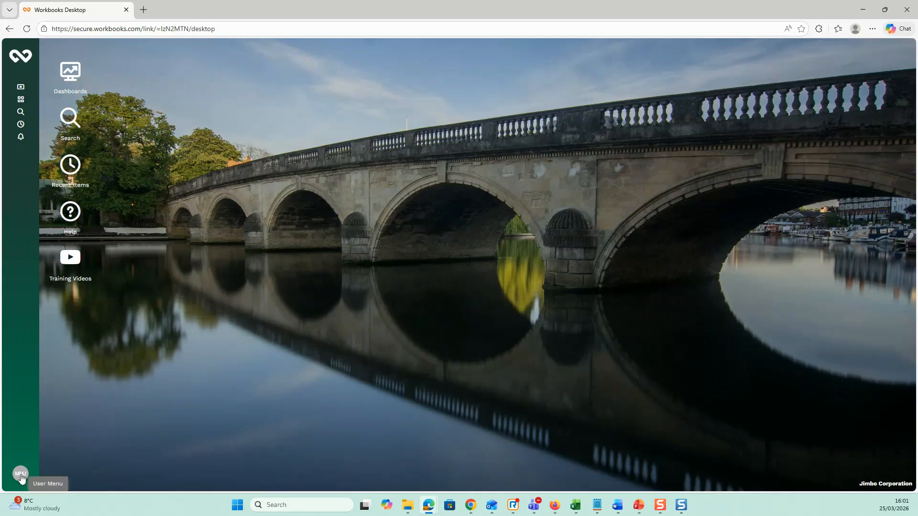
Open Your Workbooks Account from the Customer Hub, view the Authorized Support Contacts and return to the account overview.
click(20, 475)
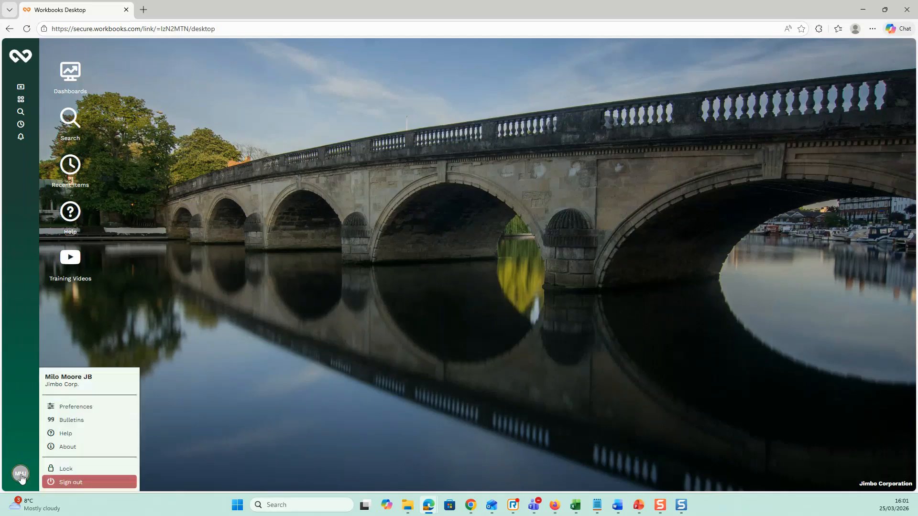
click(93, 439)
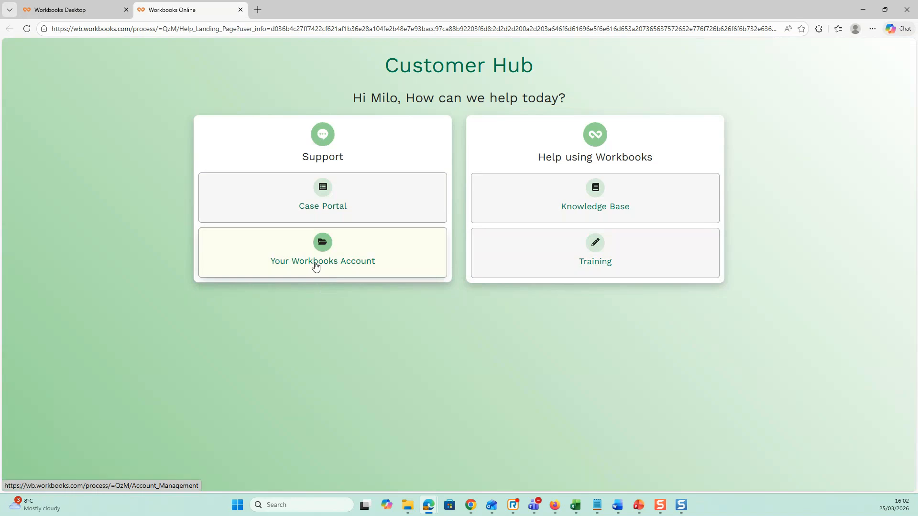
click(356, 266)
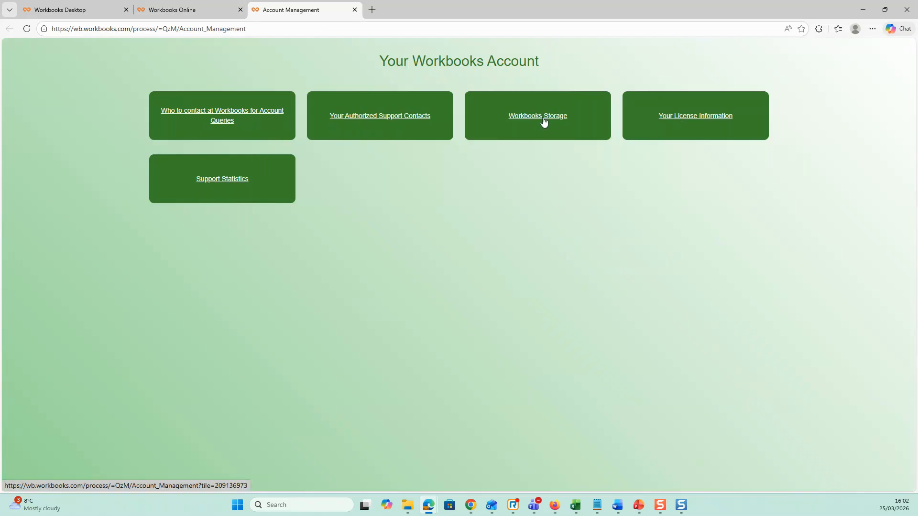
click(382, 121)
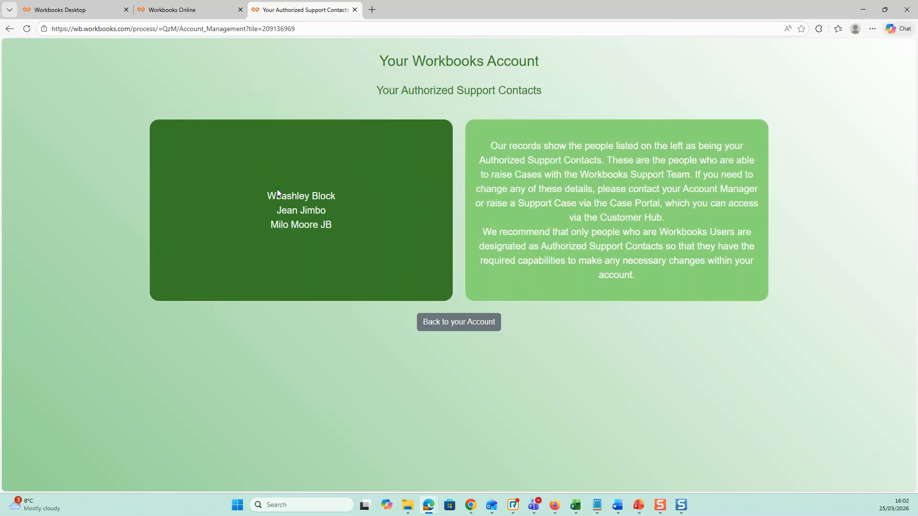
click(458, 323)
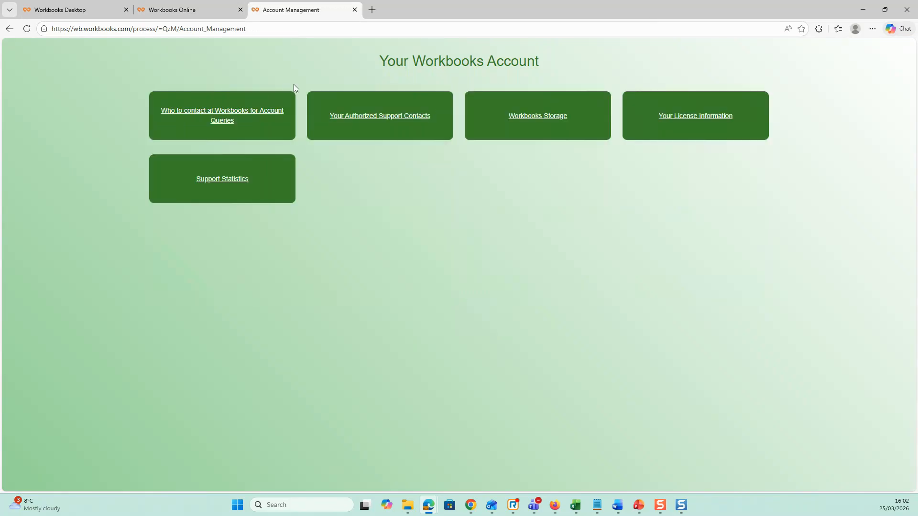
Open the Case Portal from the Customer Hub and view the organisation's closed cases.
click(198, 10)
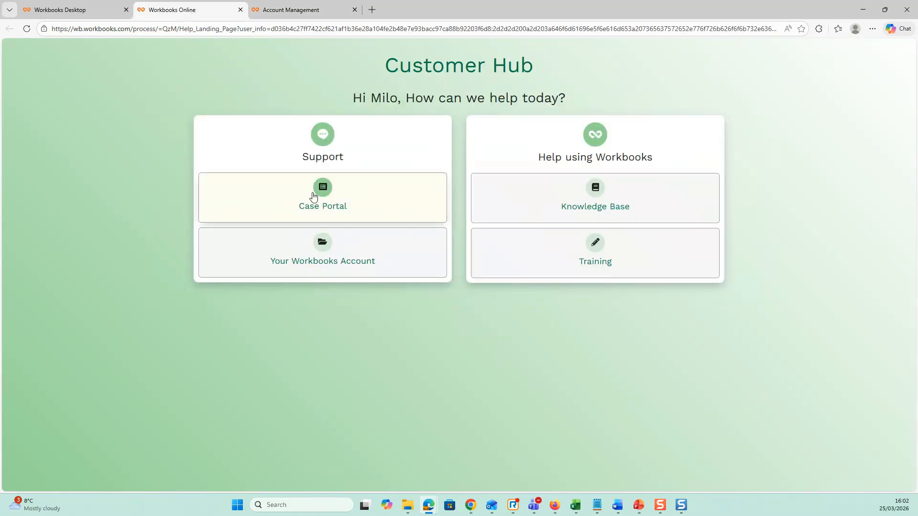
click(290, 204)
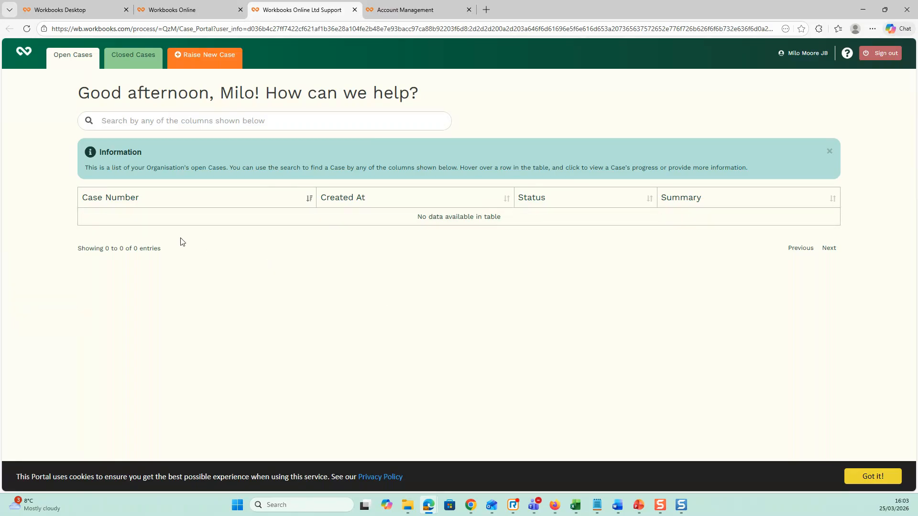
click(132, 64)
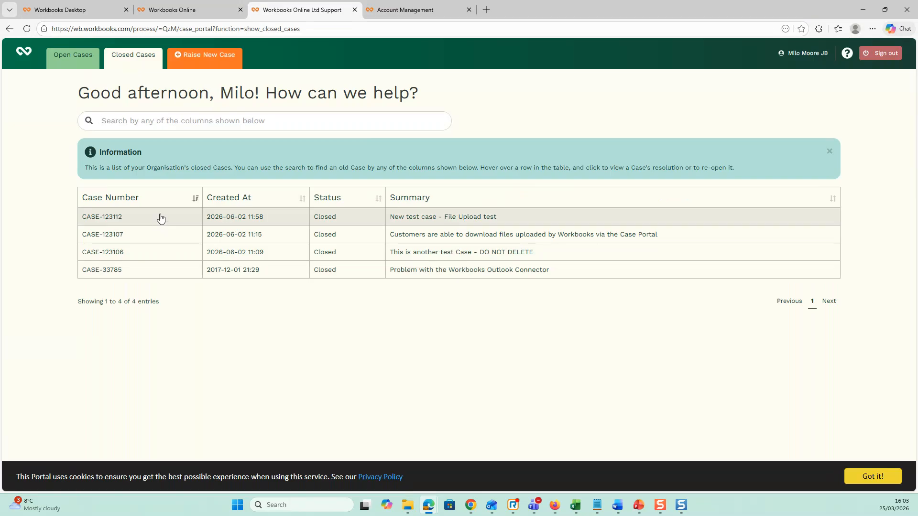
Open a new support case form and examine its description editor and the Customer Impact options.
click(205, 63)
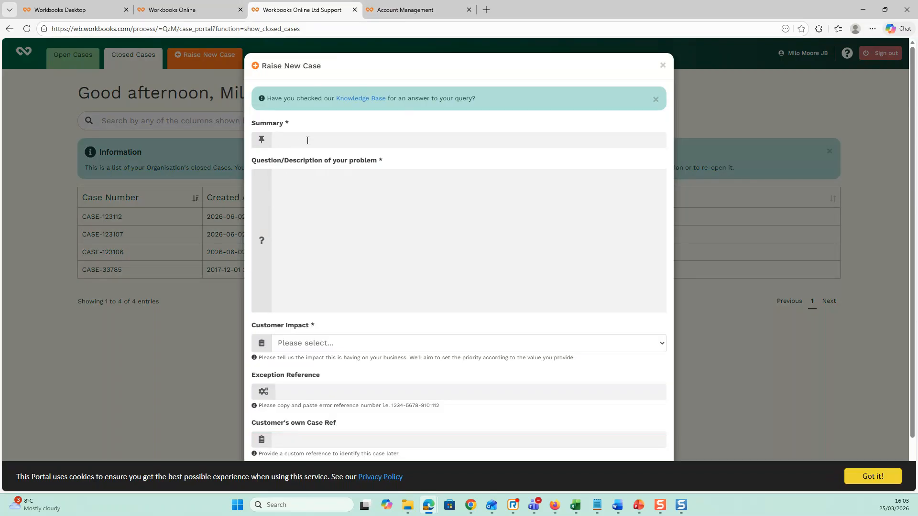
click(319, 213)
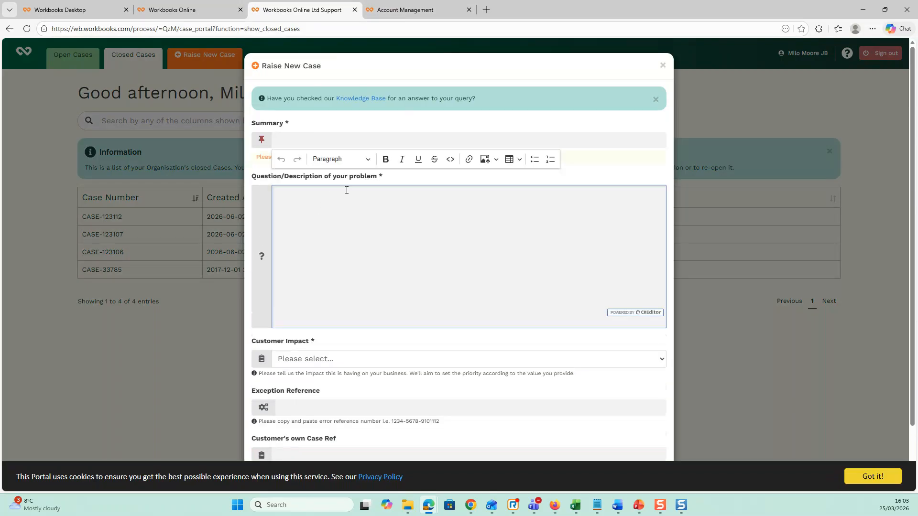
click(586, 167)
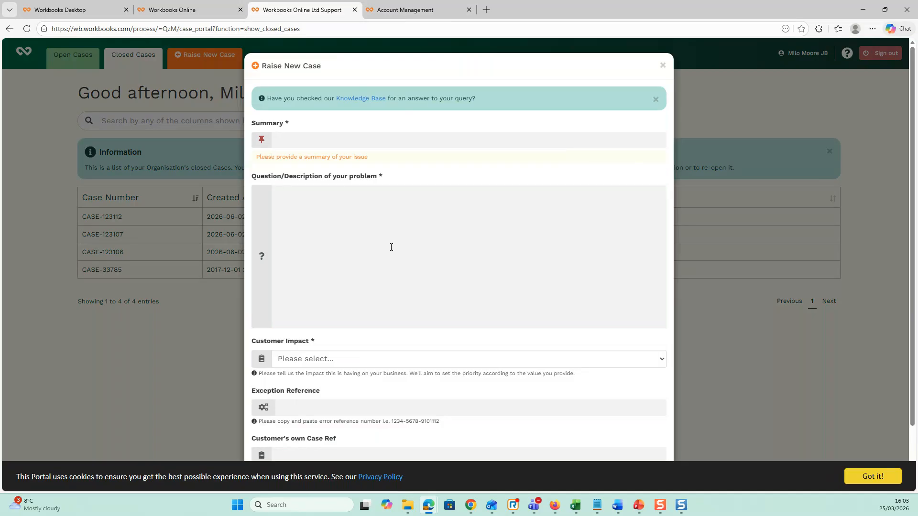
scroll(385, 234, down, 1)
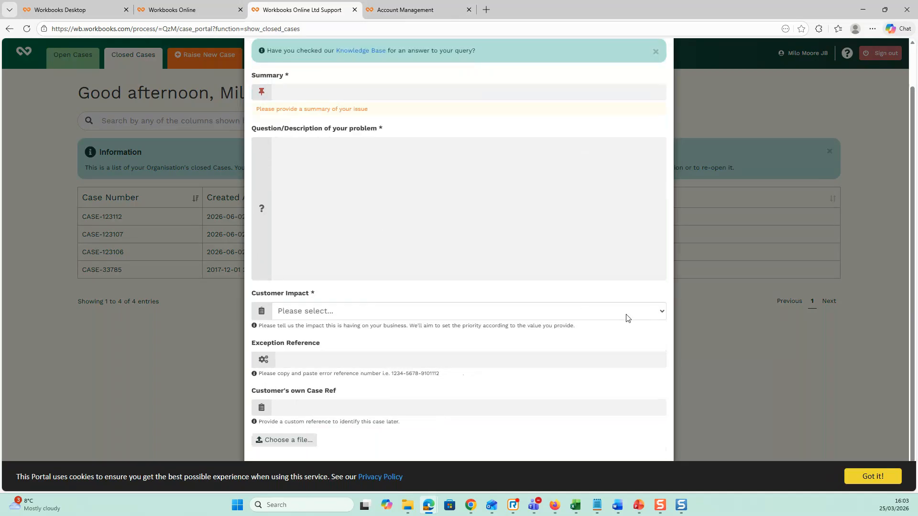
click(662, 313)
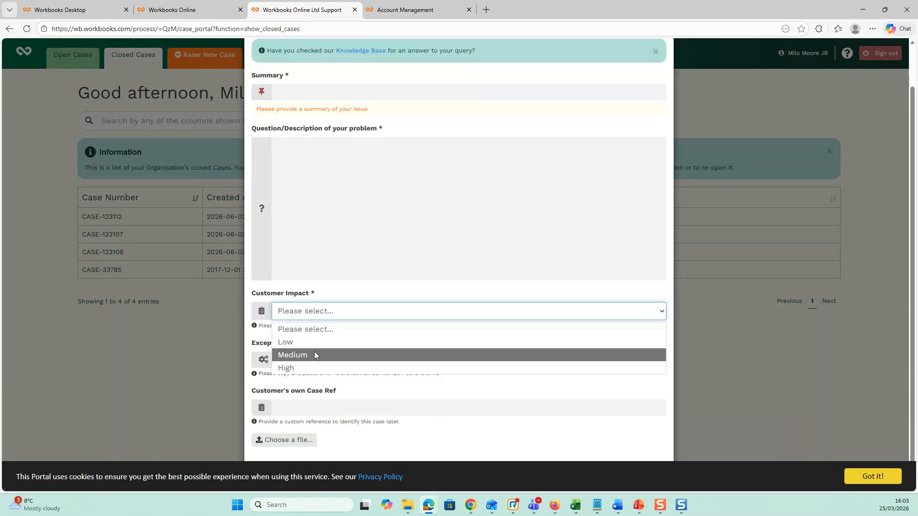
click(404, 297)
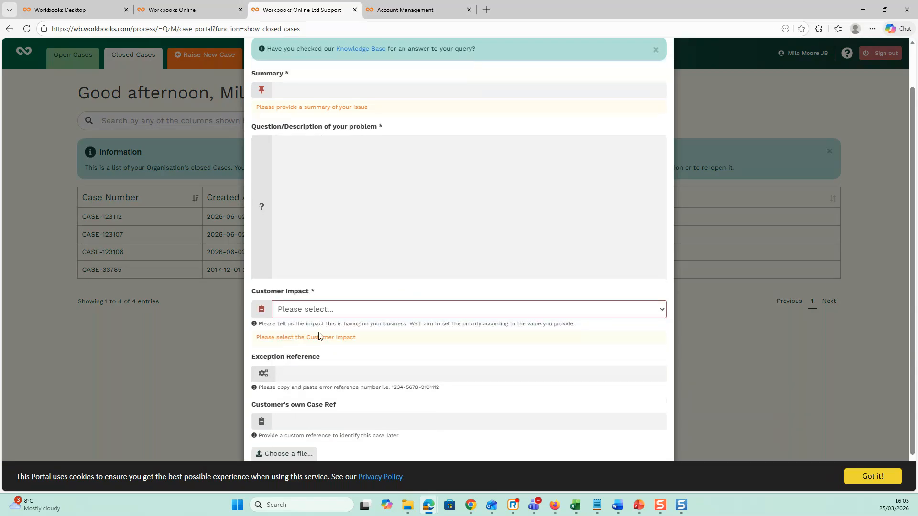
Examine the form's Exception Reference and own Case Ref fields, then close it without creating a case and show the open cases.
scroll(320, 336, down, 1)
click(306, 340)
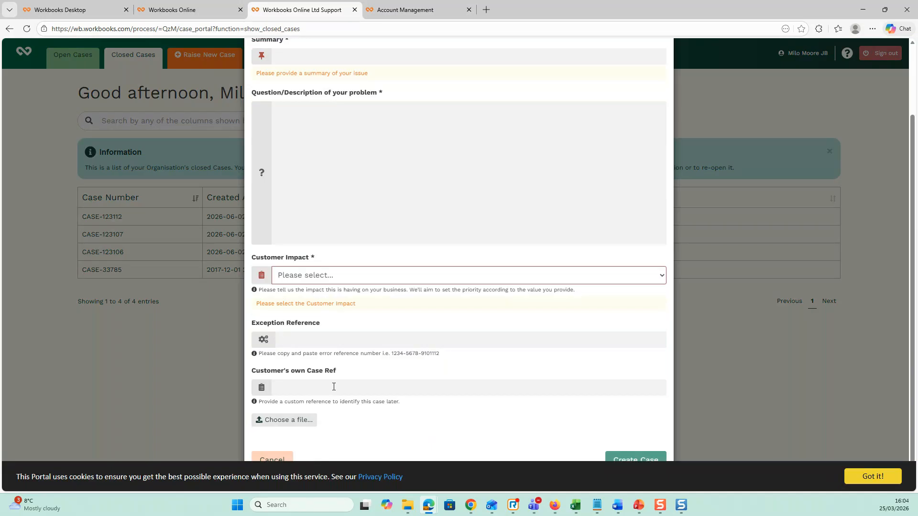
click(300, 386)
scroll(381, 385, up, 2)
click(349, 219)
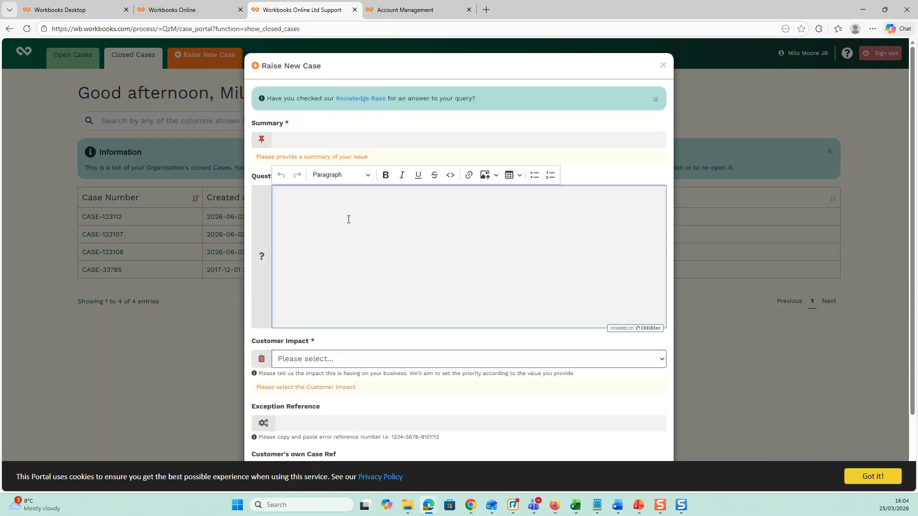
click(607, 168)
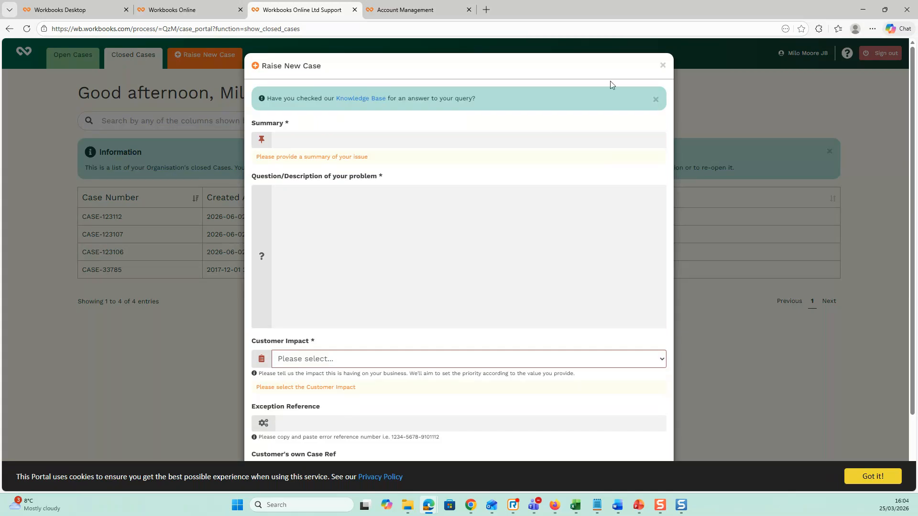
click(664, 66)
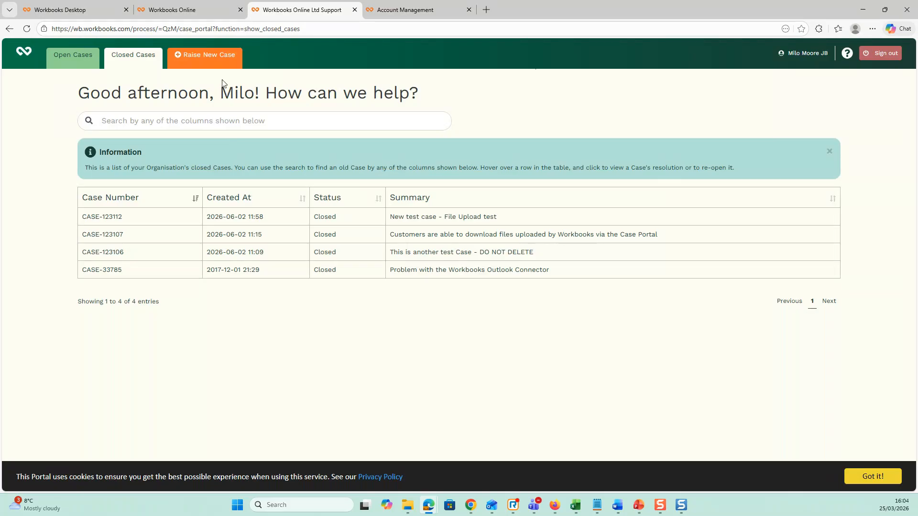
click(80, 59)
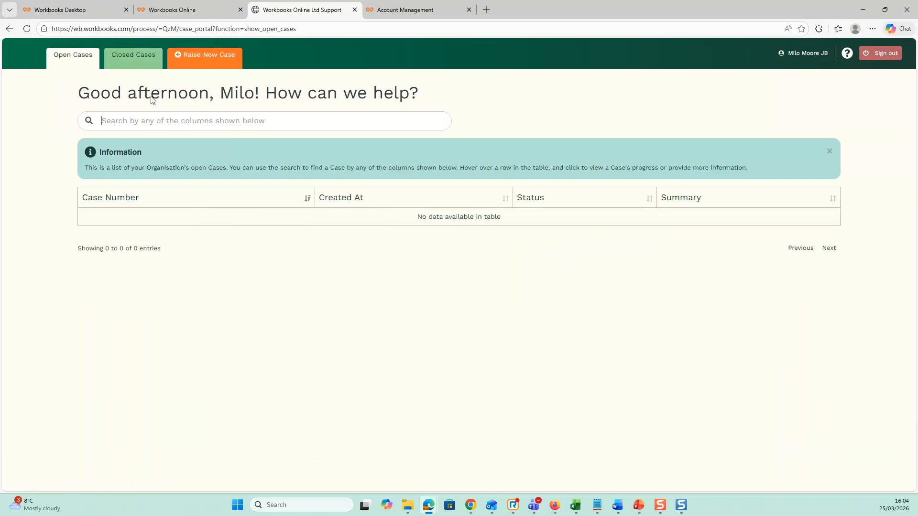
View the Look & Feel preferences on the Workbooks Desktop, then close them without making changes.
click(85, 15)
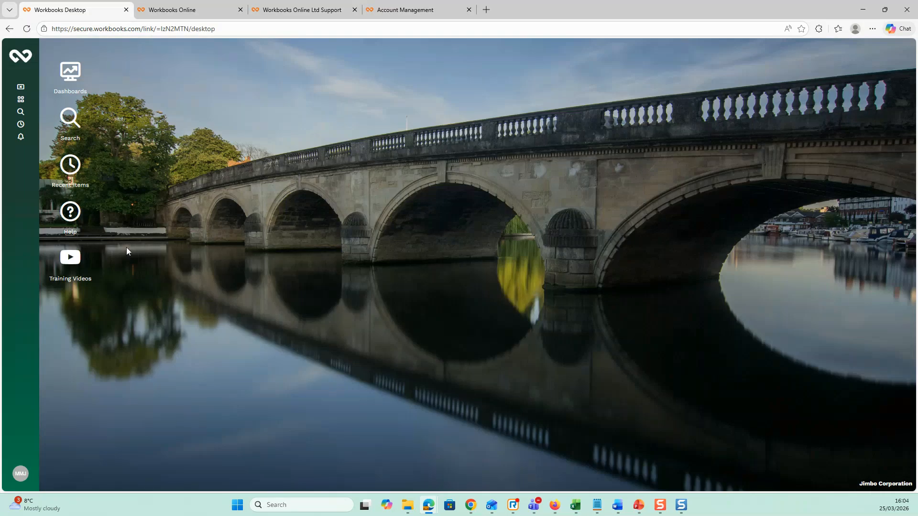
click(20, 474)
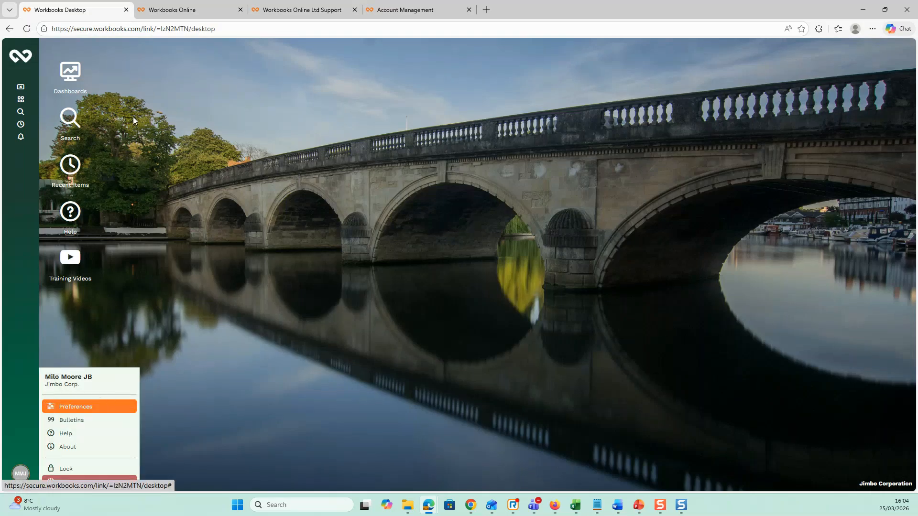
click(79, 407)
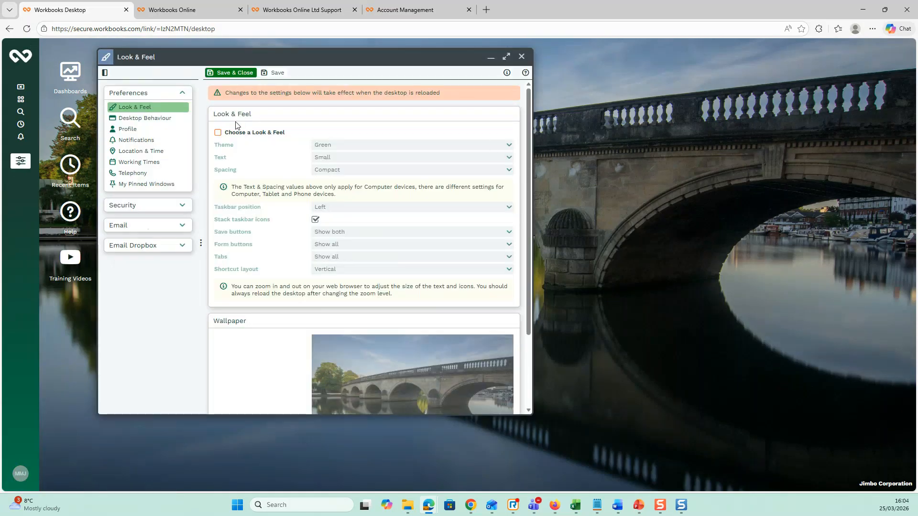
click(522, 57)
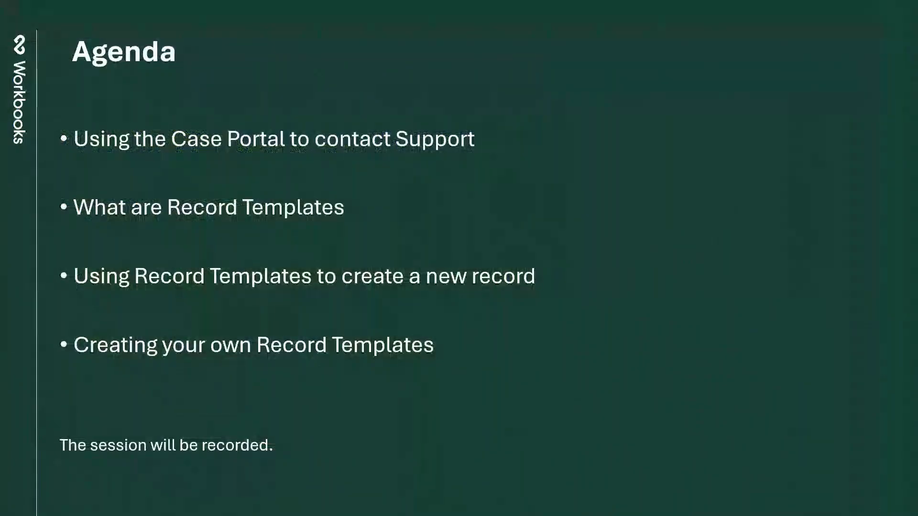
key(Right)
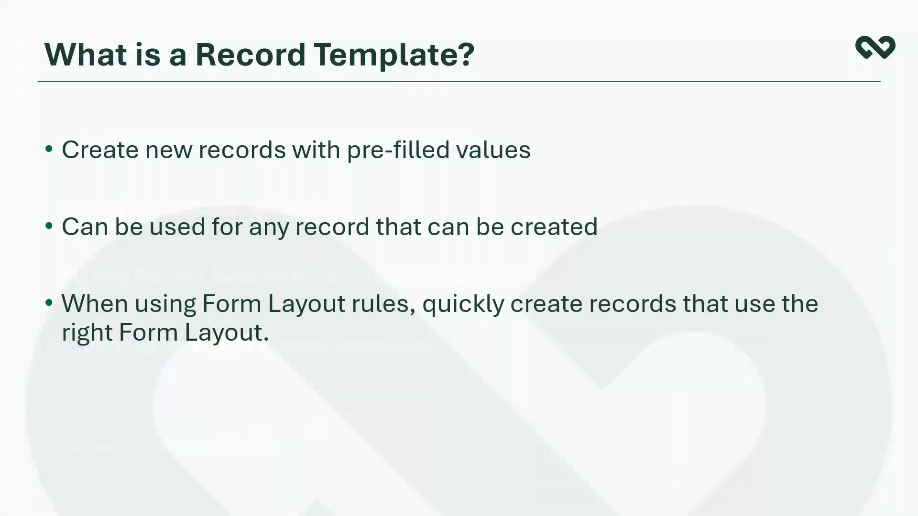
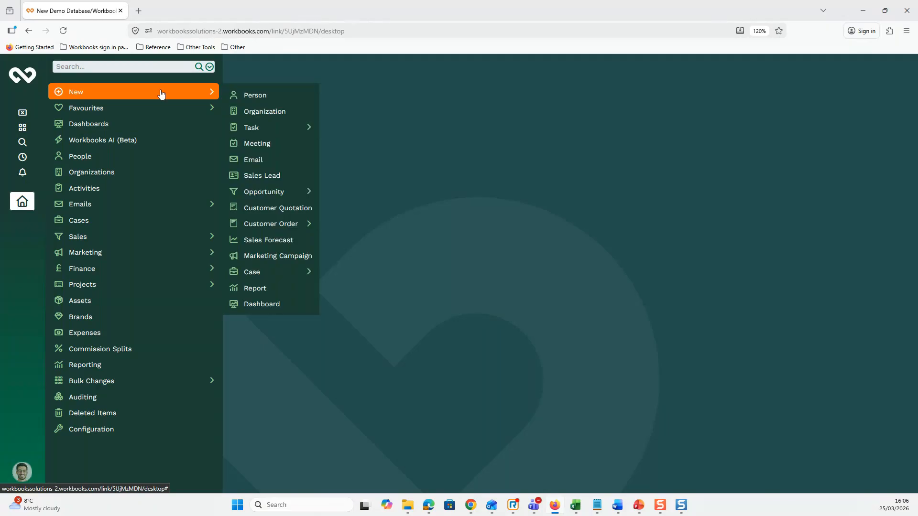
Open a new Task record and a new Phone Call record from the available task templates.
click(280, 131)
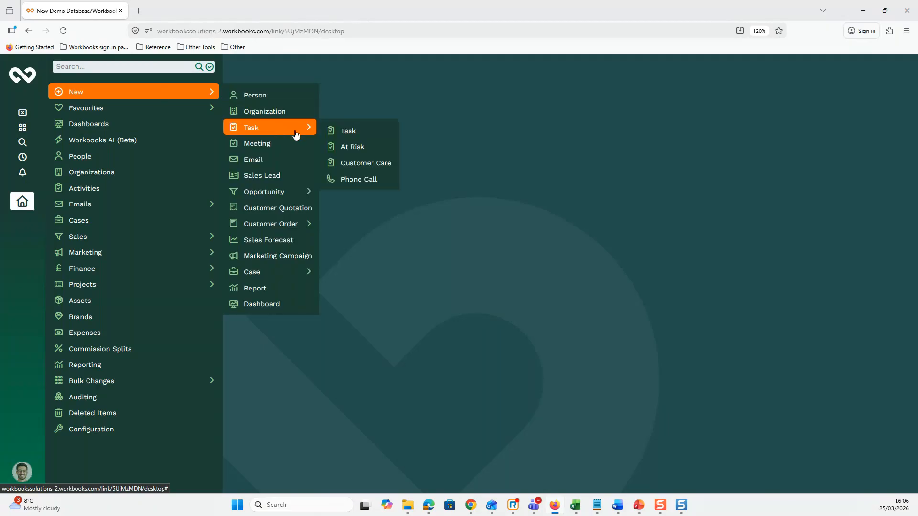
click(369, 136)
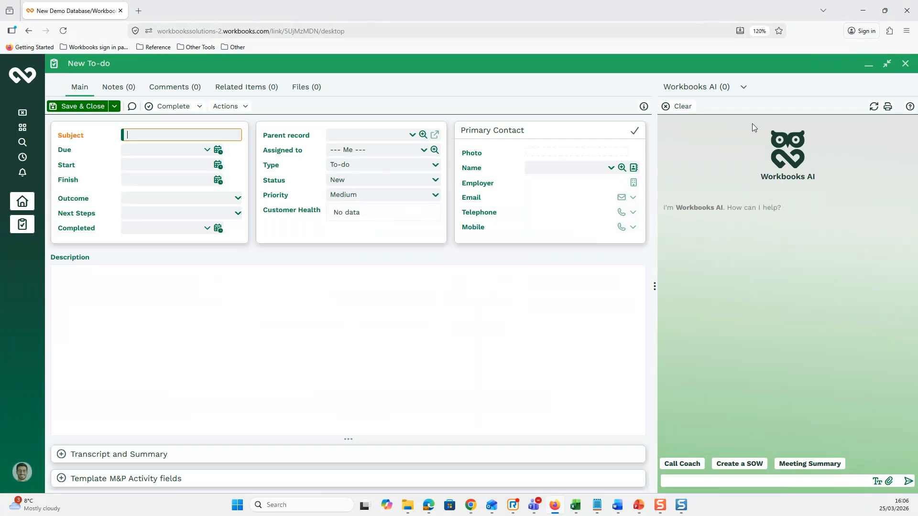
click(23, 75)
mouse_move(181, 92)
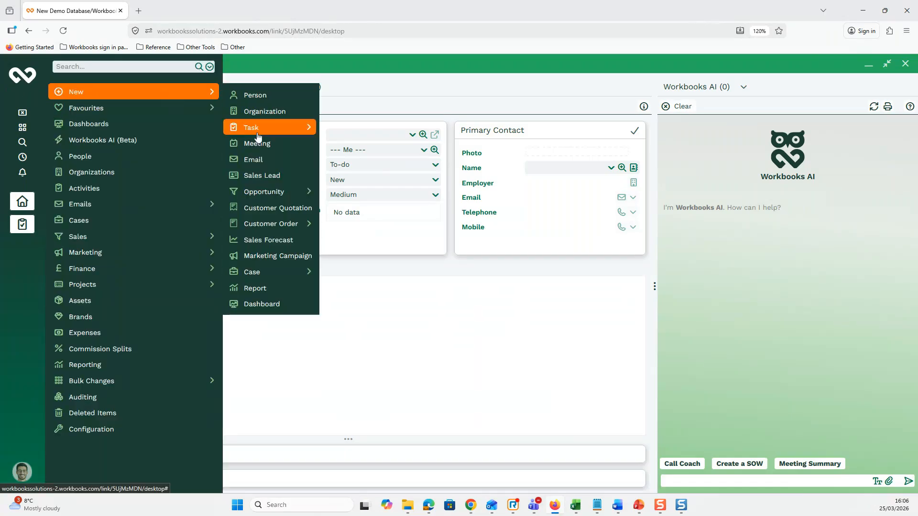
mouse_move(268, 127)
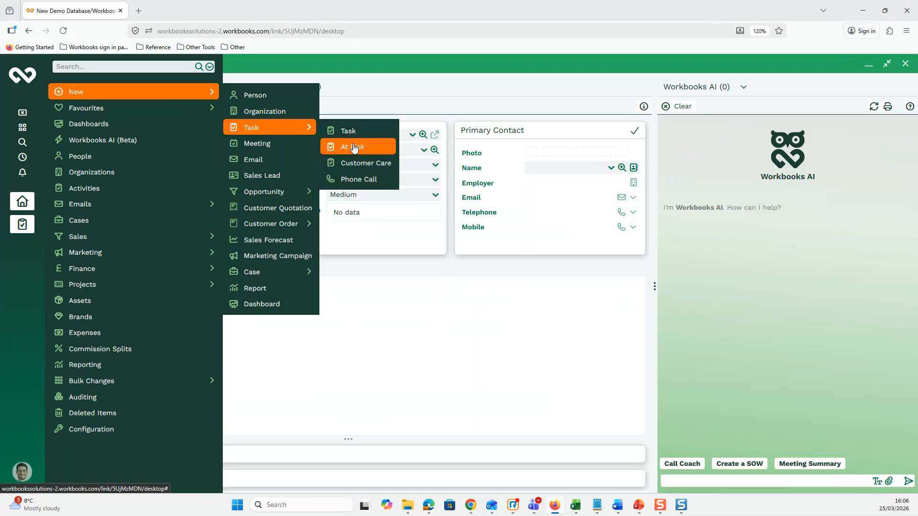
click(358, 179)
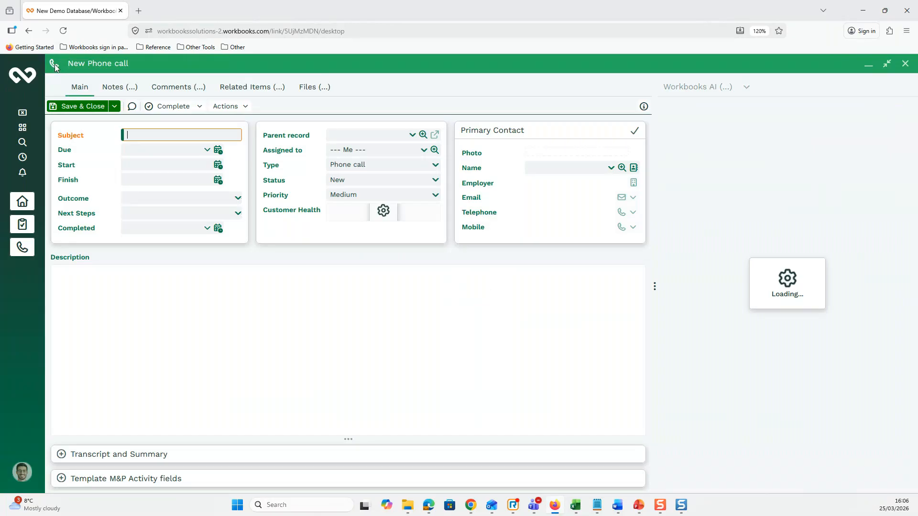
Compare the Type fields of the new phone call and to-do records side by side, then close both without saving.
click(54, 66)
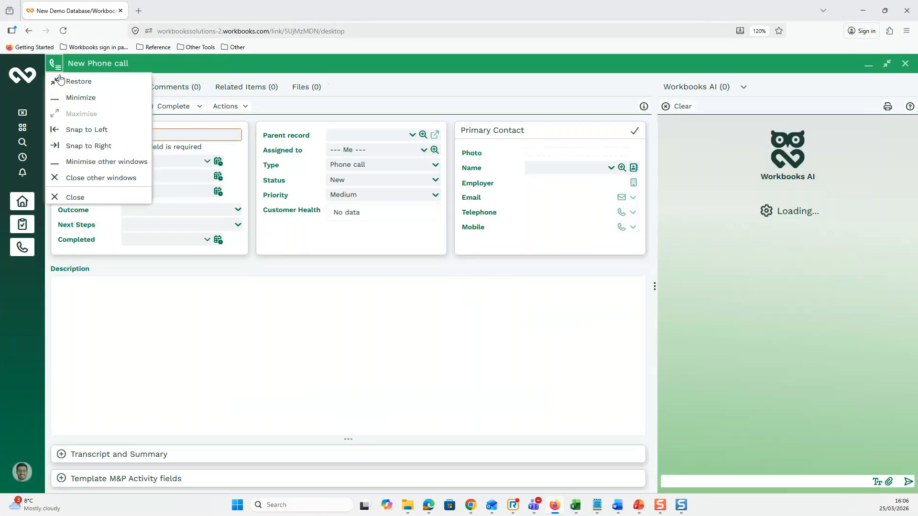
click(94, 132)
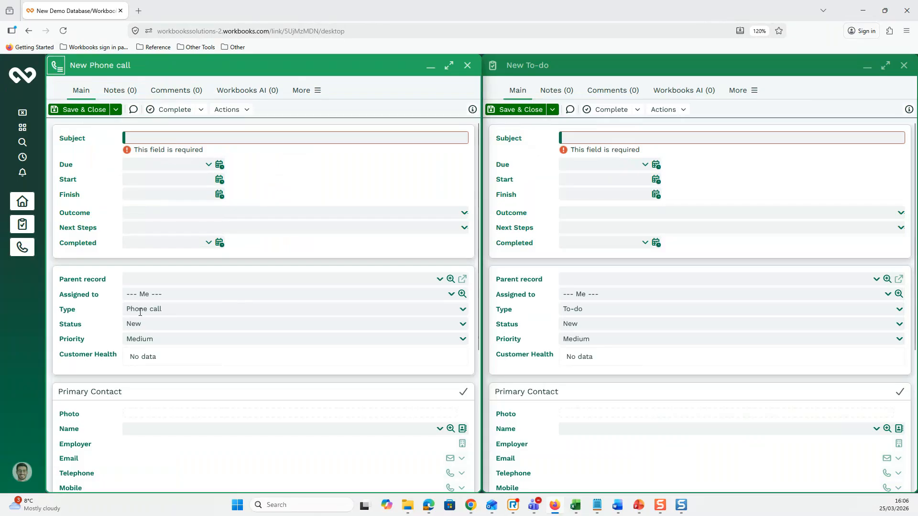
click(170, 309)
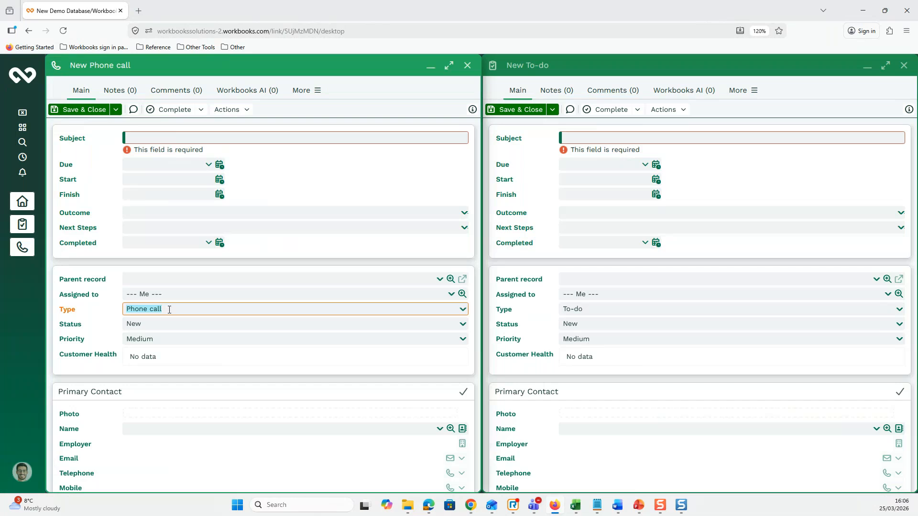
click(607, 309)
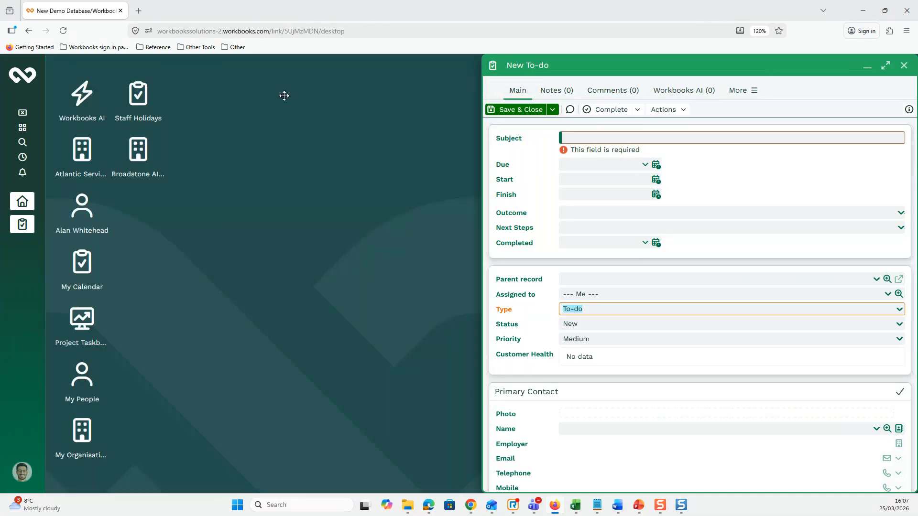
click(903, 66)
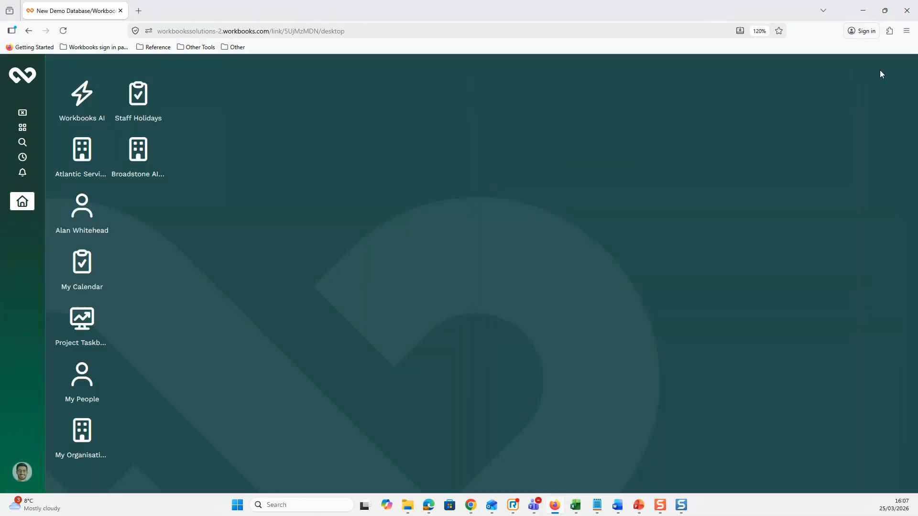
Open a new opportunity, view the options of its Type field, and close the record without saving.
click(18, 79)
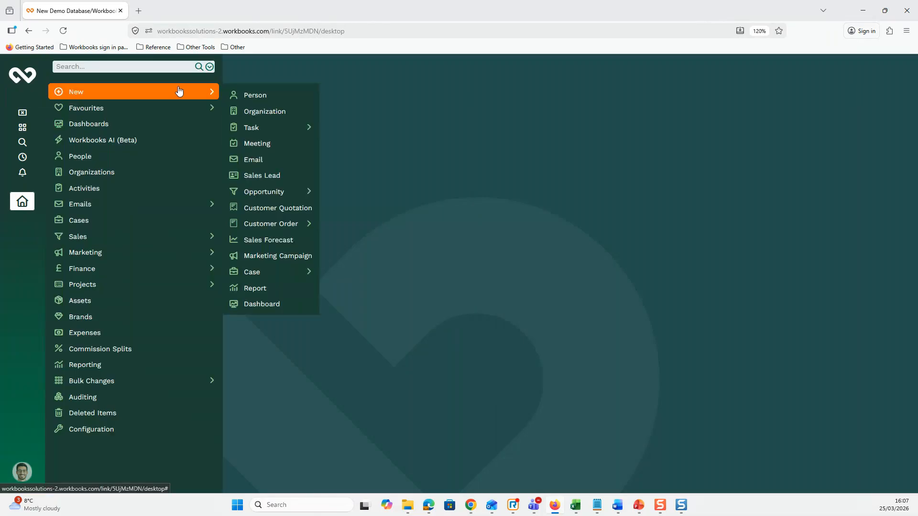
mouse_move(296, 194)
click(346, 194)
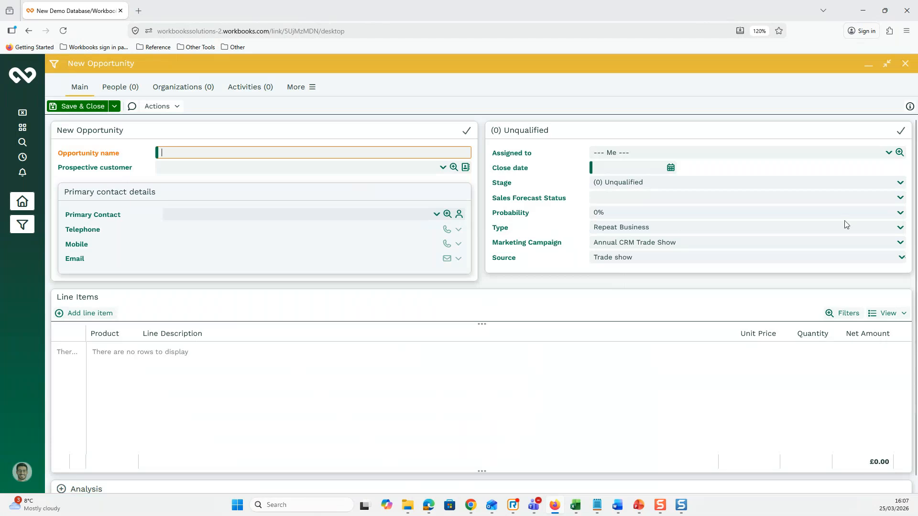
click(900, 229)
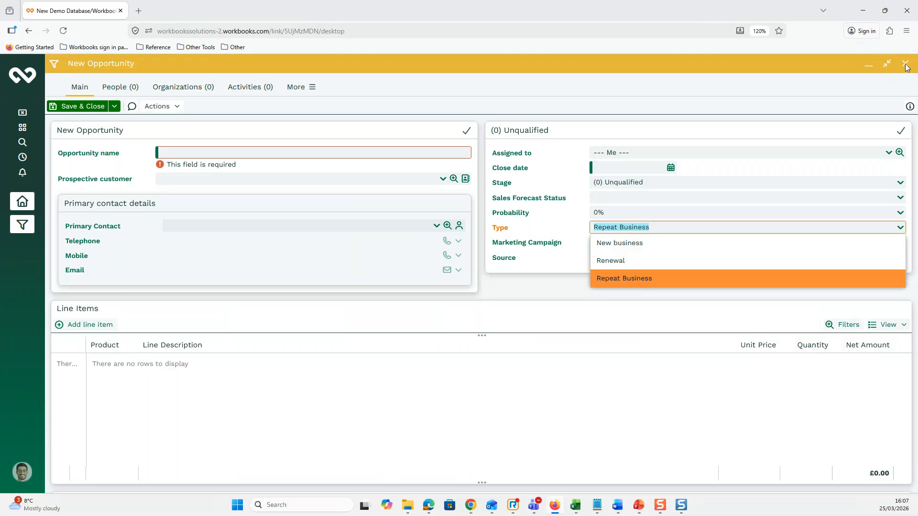
click(570, 103)
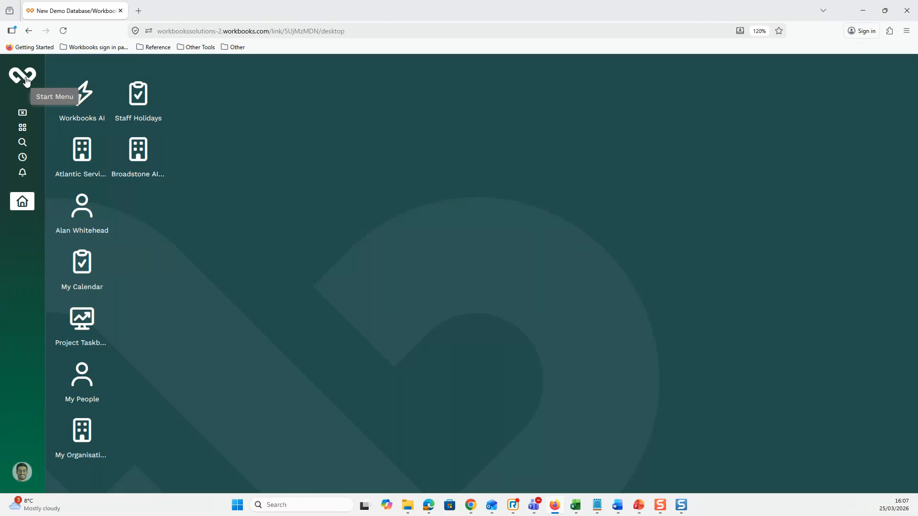
Open the Opportunities record type in the customization section of the Configuration.
click(26, 79)
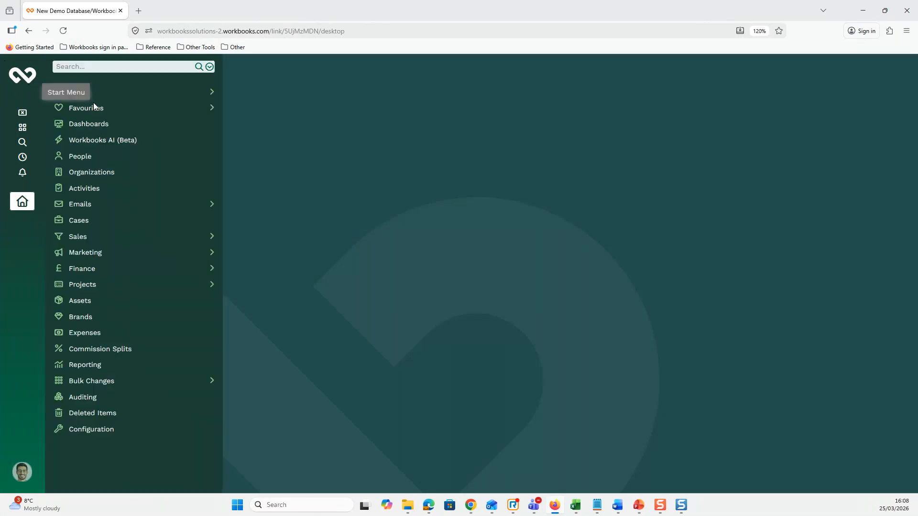
click(114, 430)
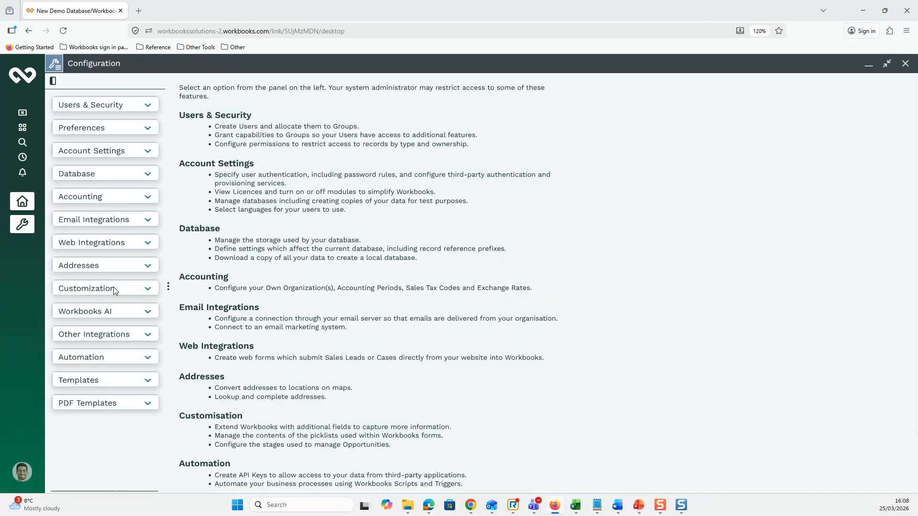
click(149, 289)
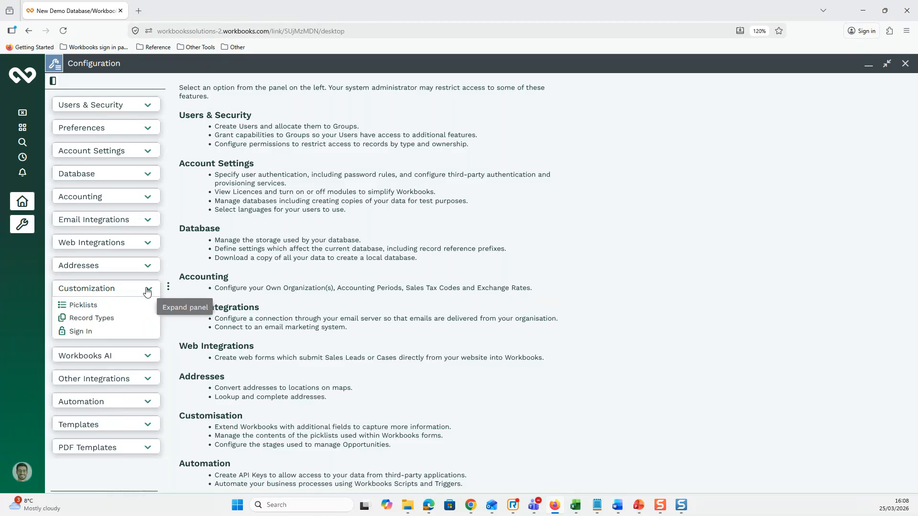
click(106, 320)
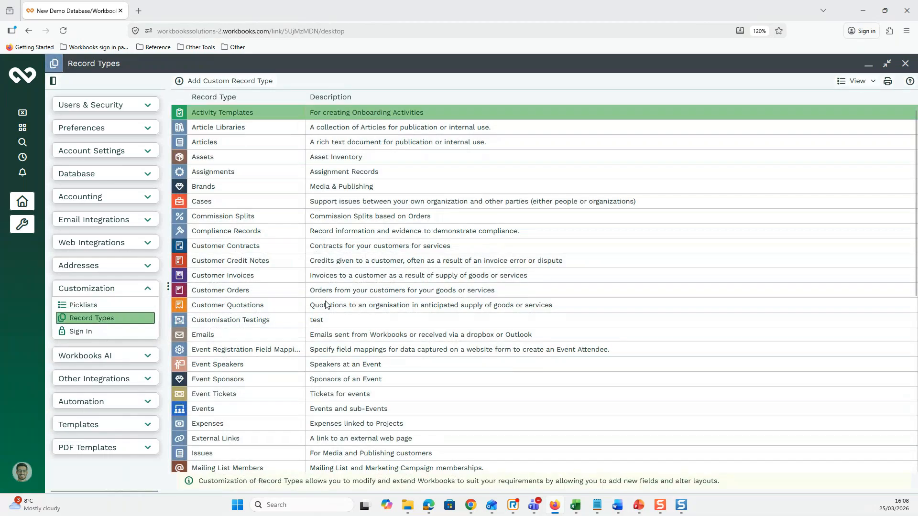
scroll(326, 305, down, 6)
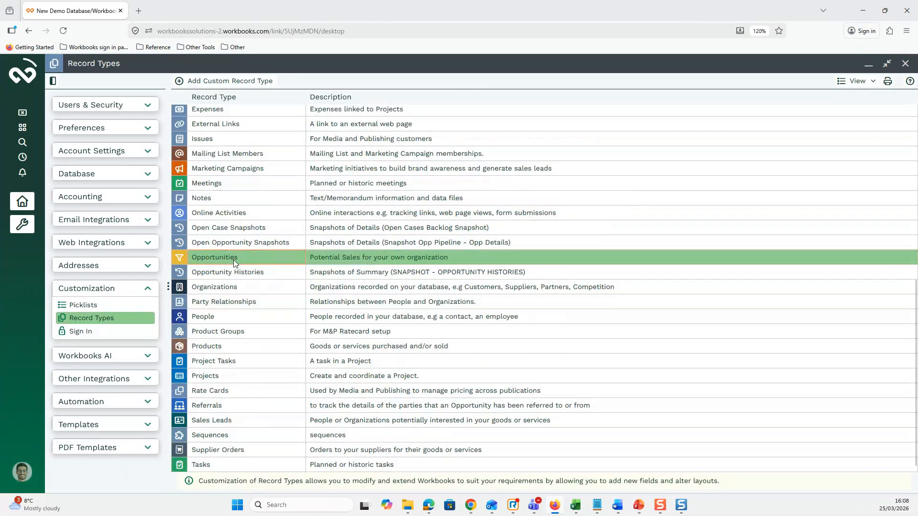
click(234, 260)
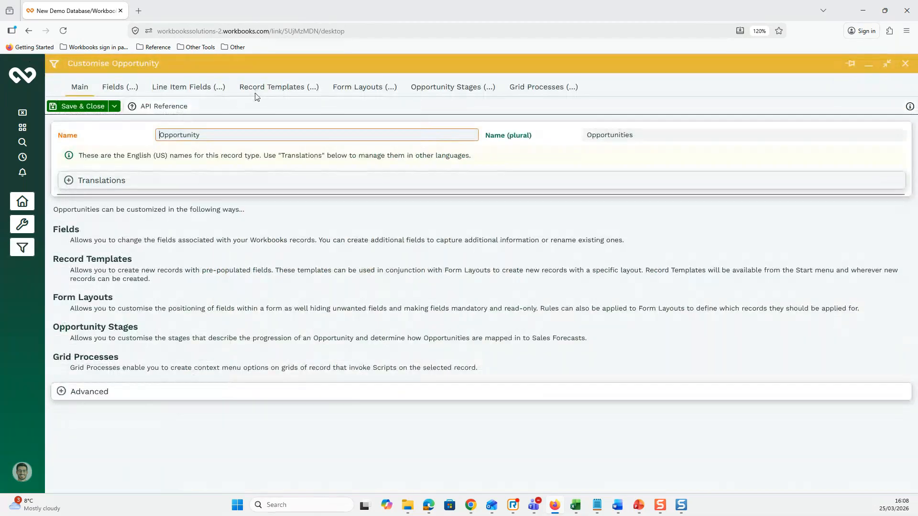
Start a new record template for Opportunities and name it New Business, leaving the description empty.
click(297, 91)
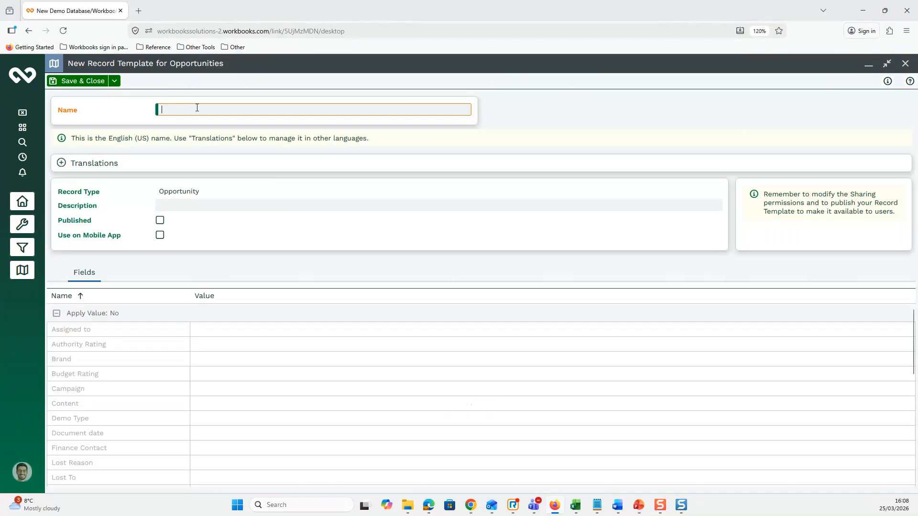
text(New Business)
click(221, 206)
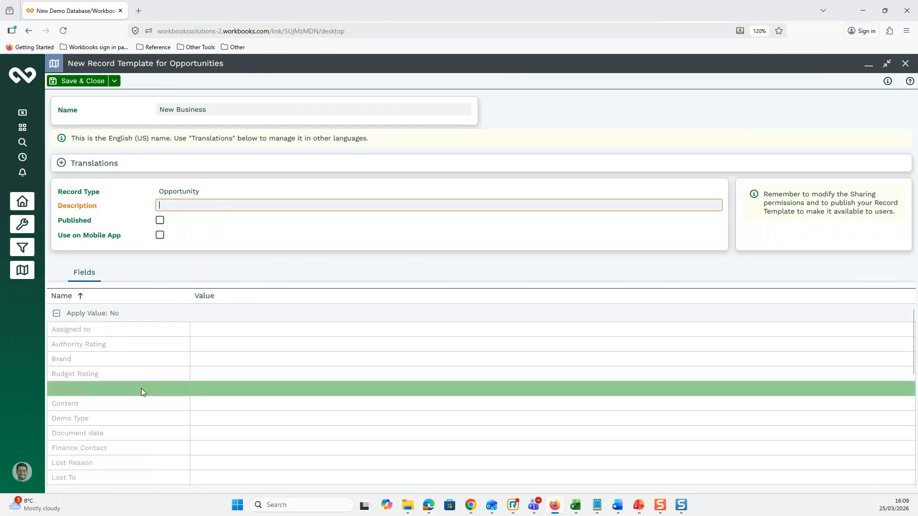
Apply the value New business to the template's Type field and save the field setting.
scroll(146, 403, down, 8)
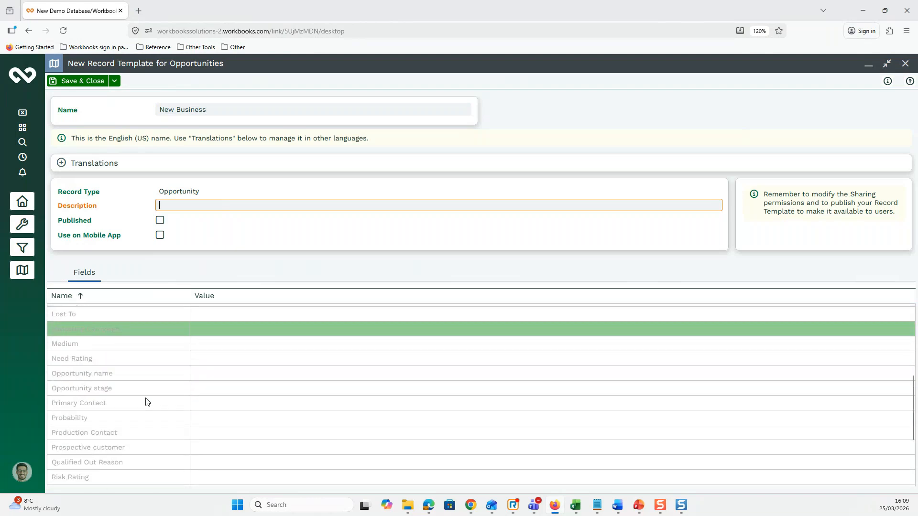
scroll(144, 399, up, 8)
scroll(139, 375, down, 8)
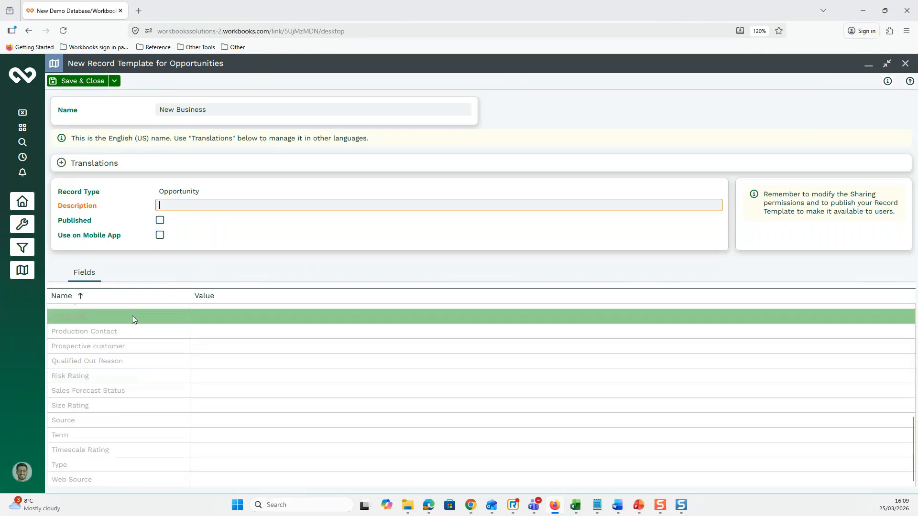
click(83, 466)
double_click(98, 467)
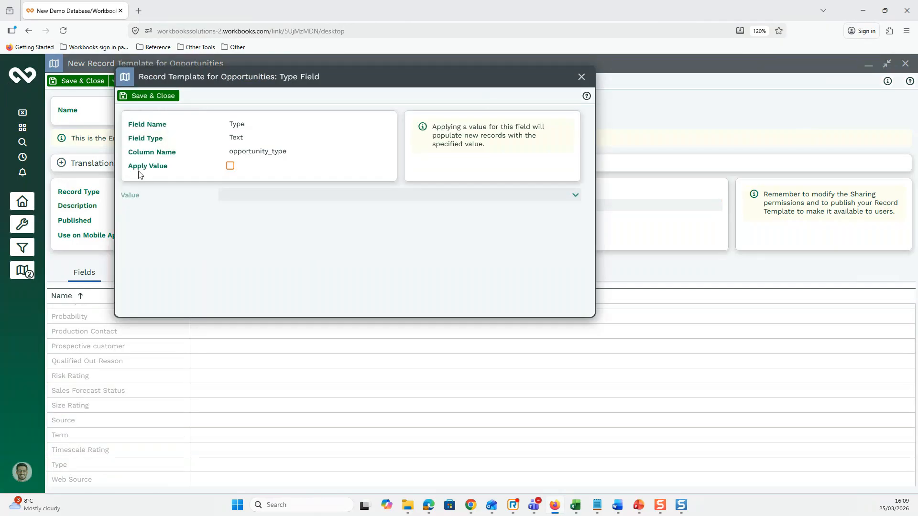
click(231, 167)
click(575, 194)
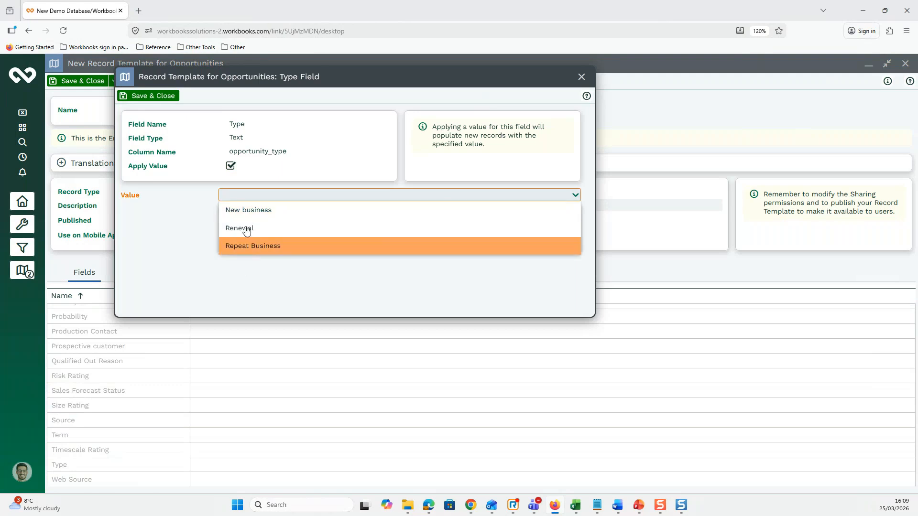
click(300, 211)
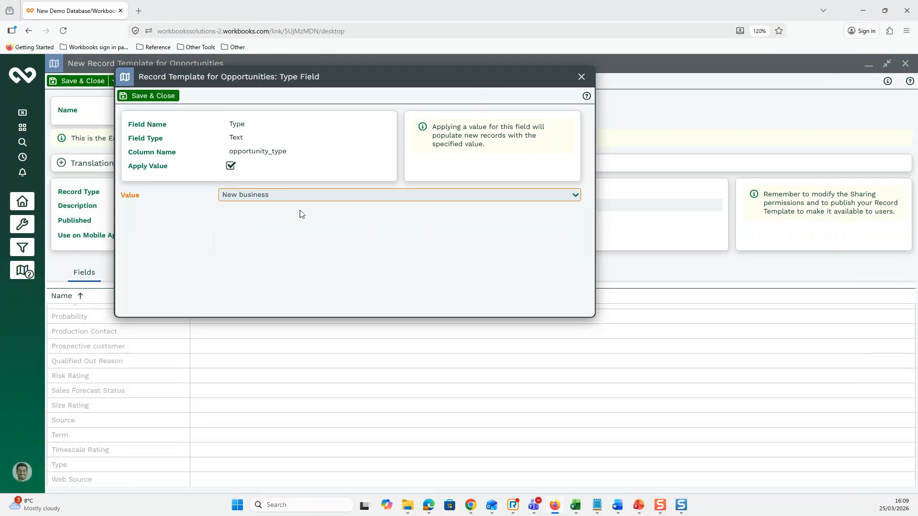
click(152, 99)
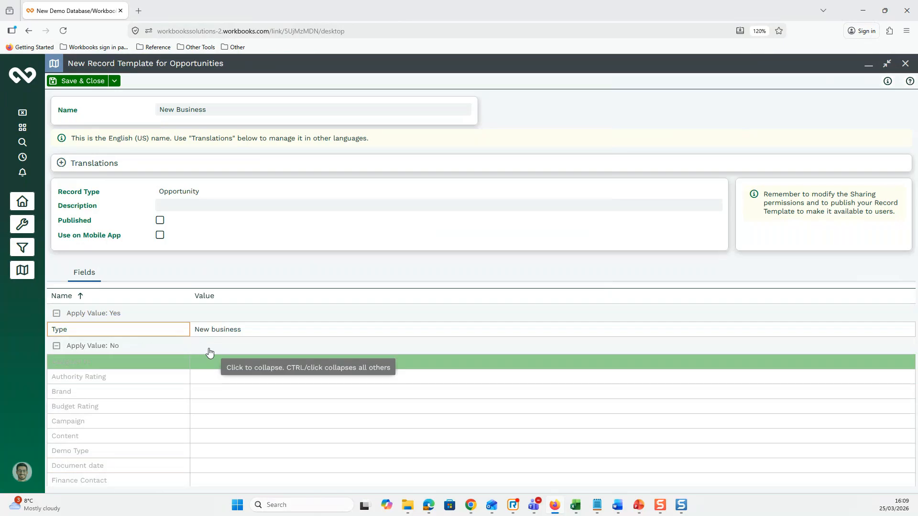
Recheck the template's Type field setting, then mark the New Business template as published and save it.
double_click(139, 328)
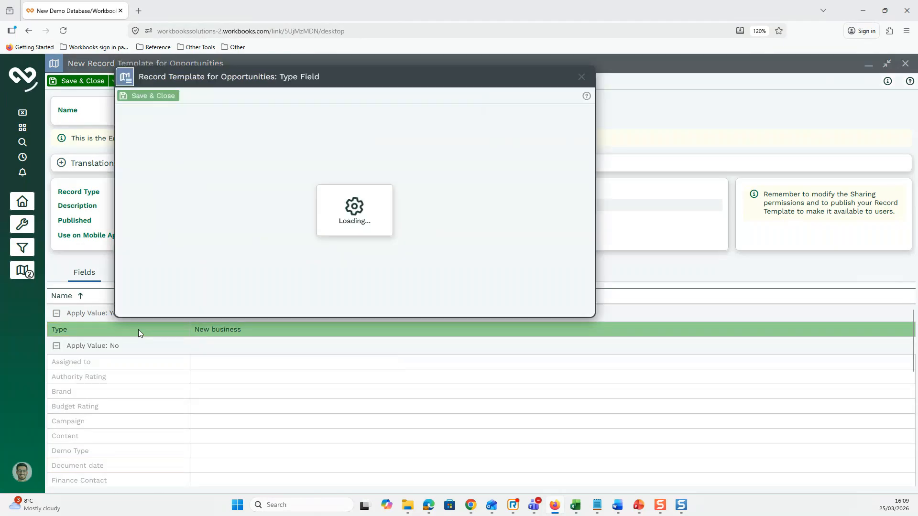
click(582, 76)
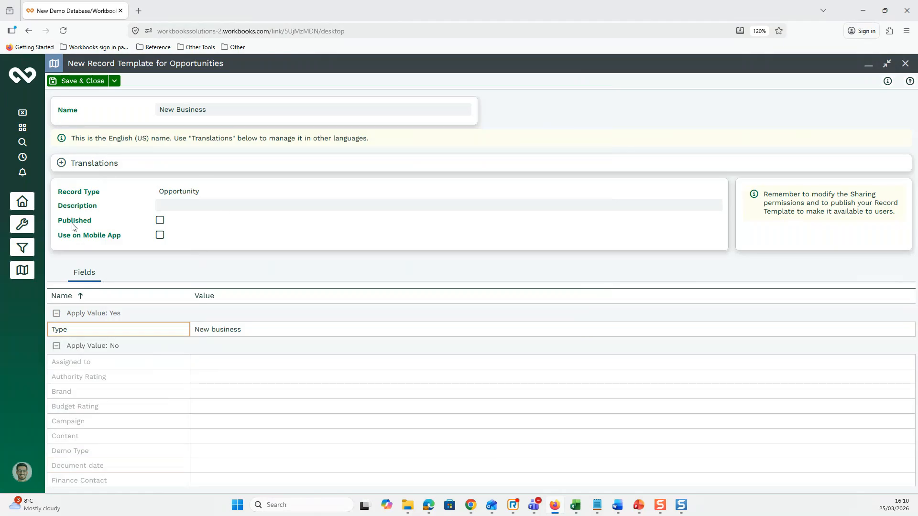
click(160, 223)
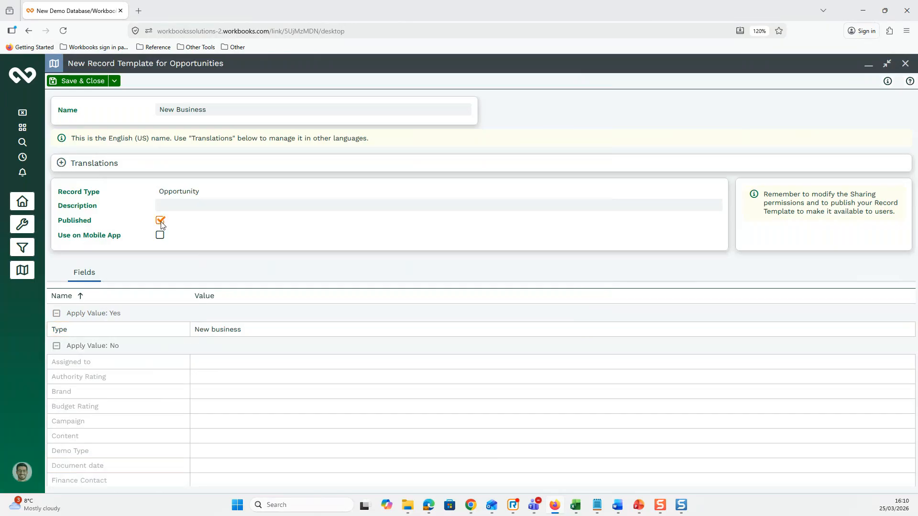
click(89, 82)
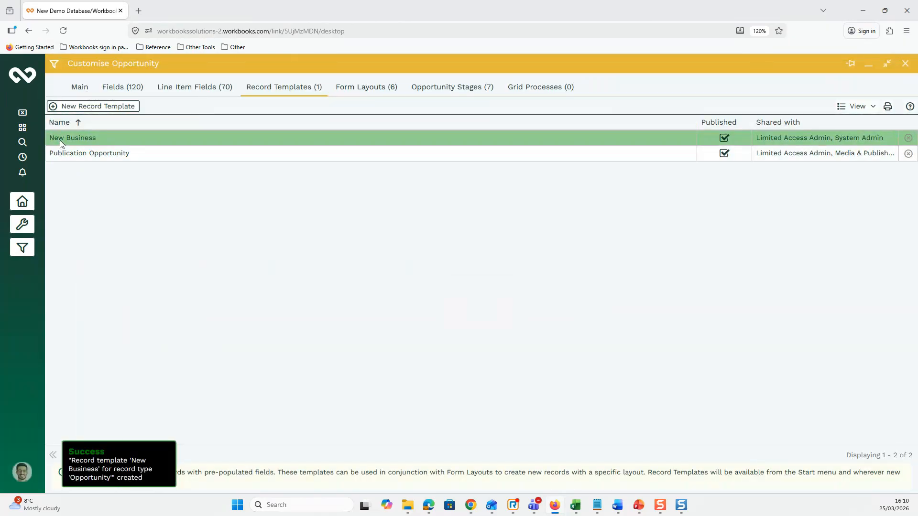
Save the Opportunity record type's customization options and minimize the open windows to show the desktop.
click(80, 87)
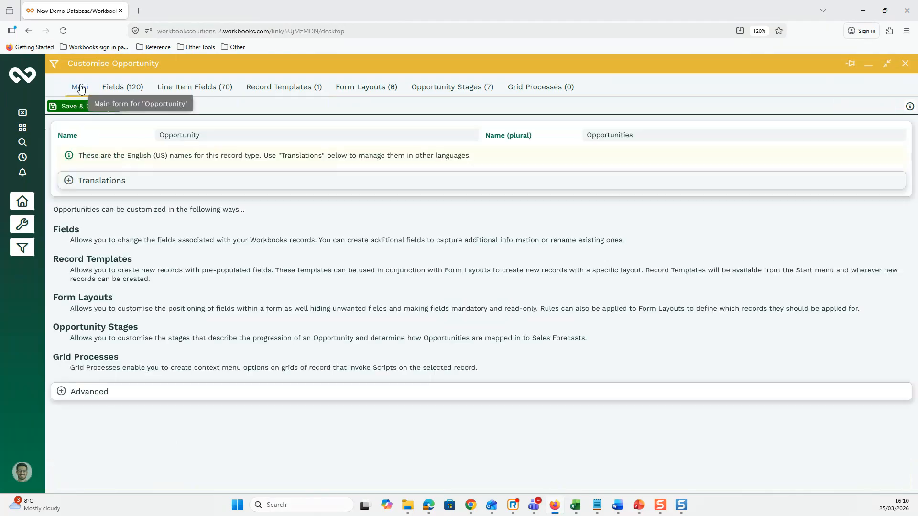
click(111, 110)
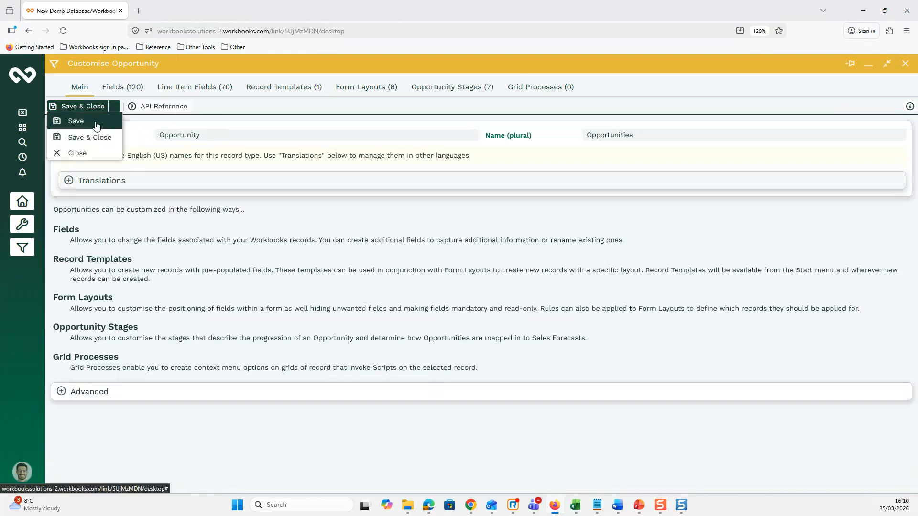
click(96, 125)
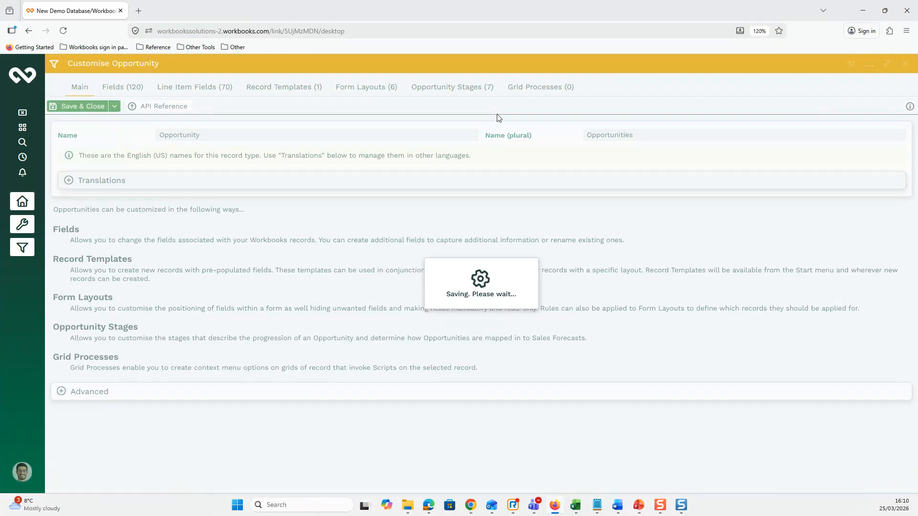
click(869, 67)
click(869, 67)
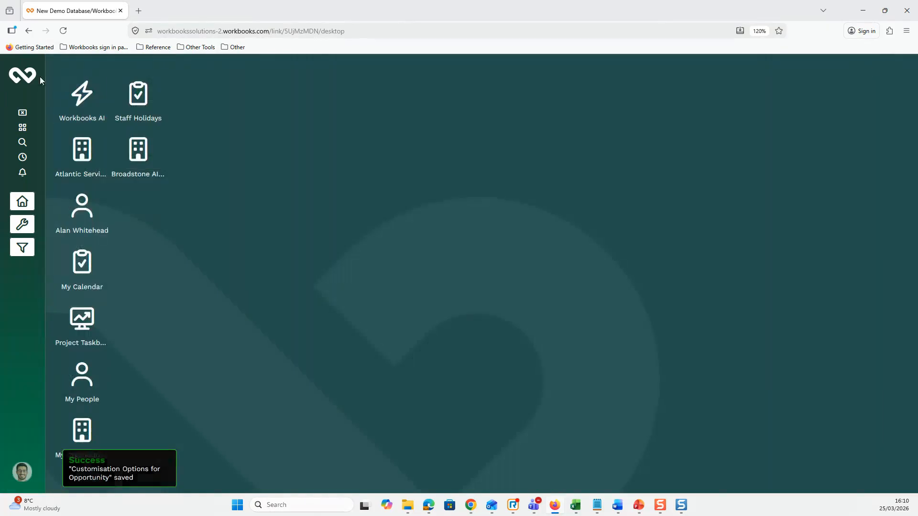
Open a new opportunity to check the values it starts with, then close the opportunity windows without saving.
click(27, 79)
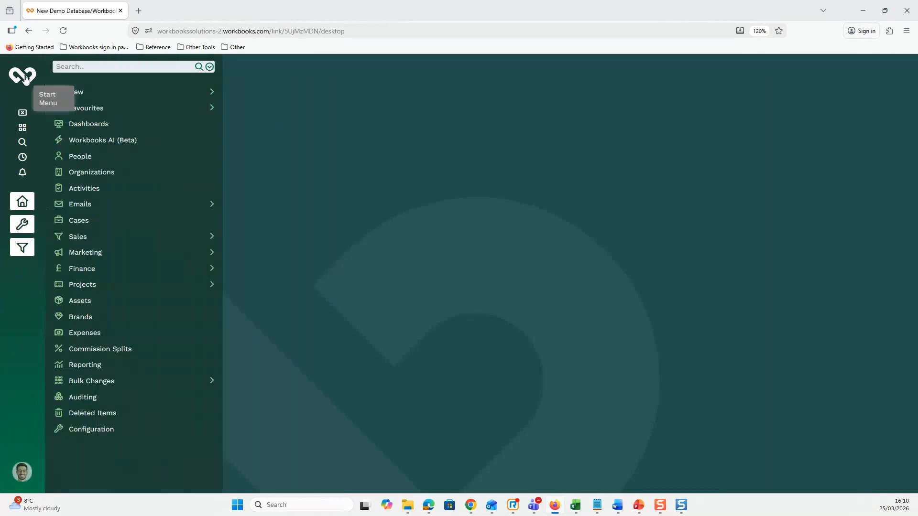
click(174, 99)
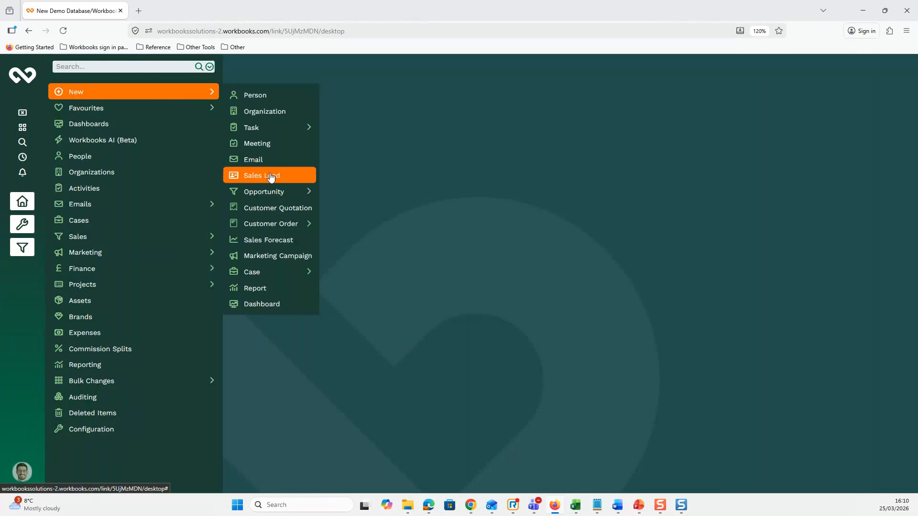
click(282, 196)
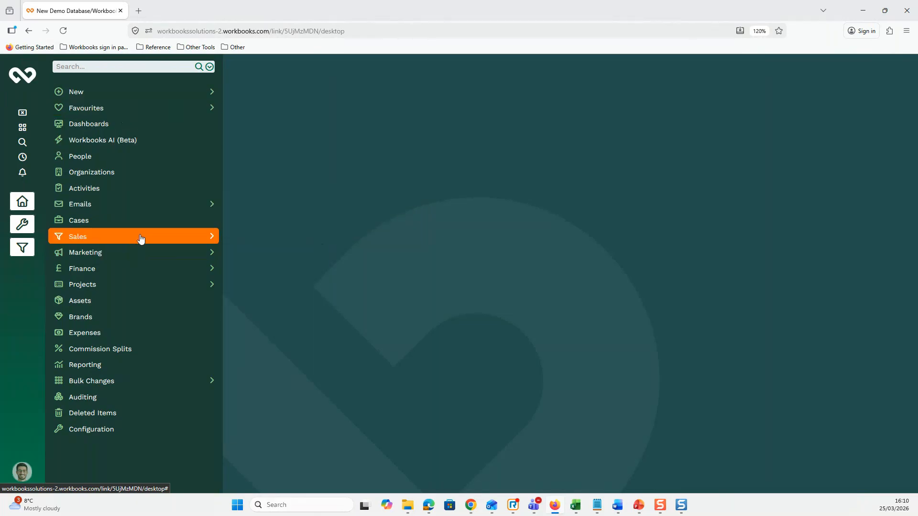
mouse_move(201, 243)
click(278, 257)
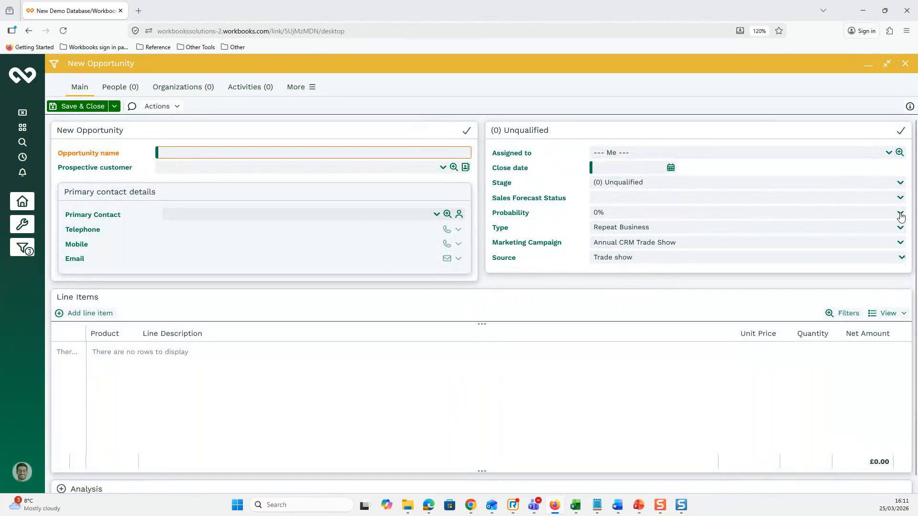
click(905, 63)
click(905, 64)
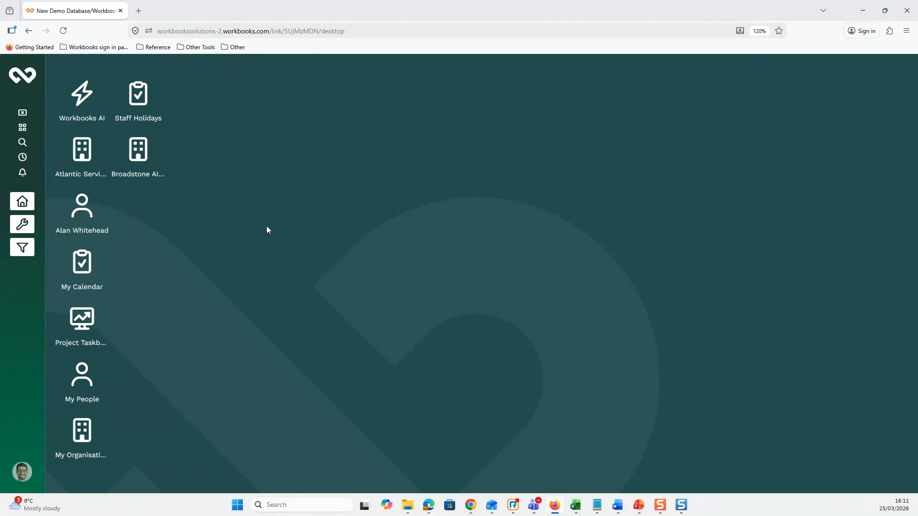
Open the customization options for the People record type from the system configuration.
click(26, 82)
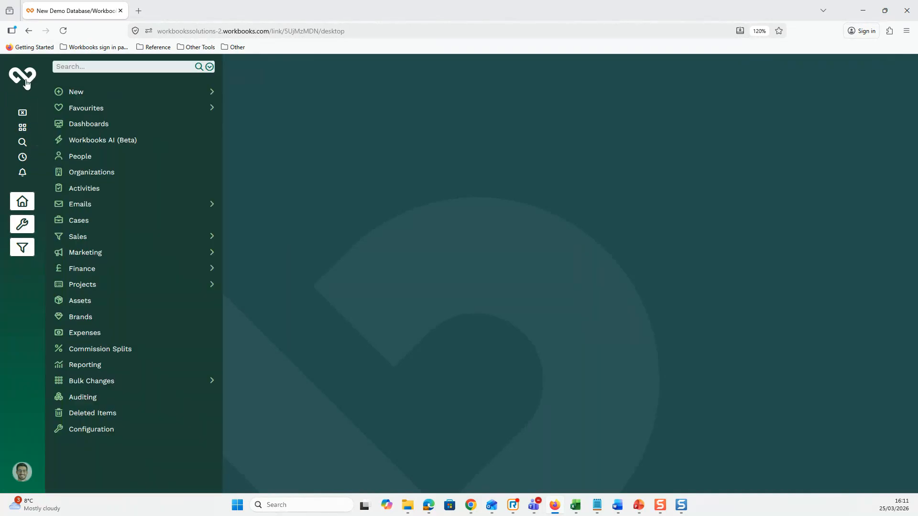
click(102, 430)
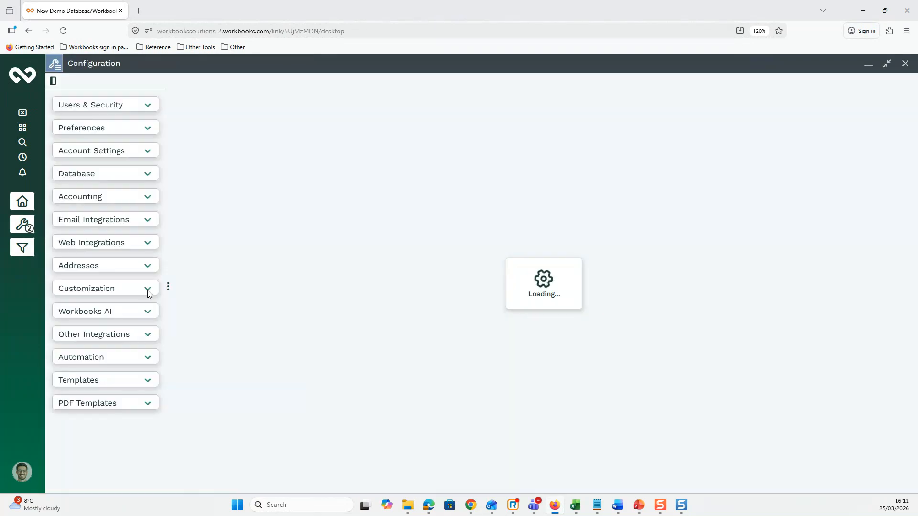
click(147, 292)
click(120, 324)
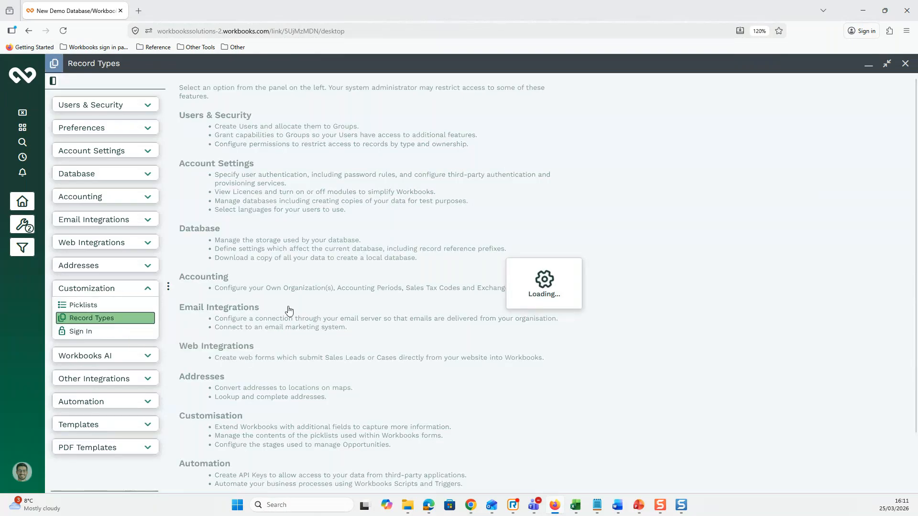
scroll(282, 310, down, 5)
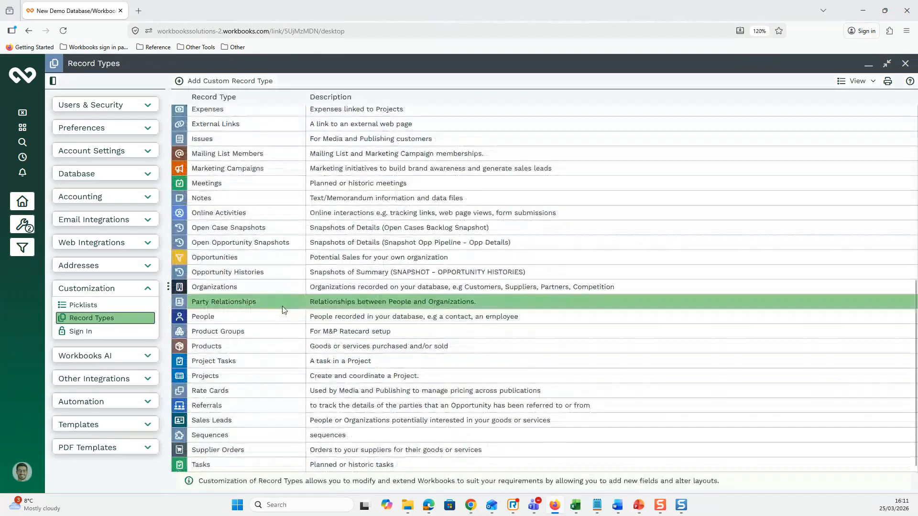
click(249, 316)
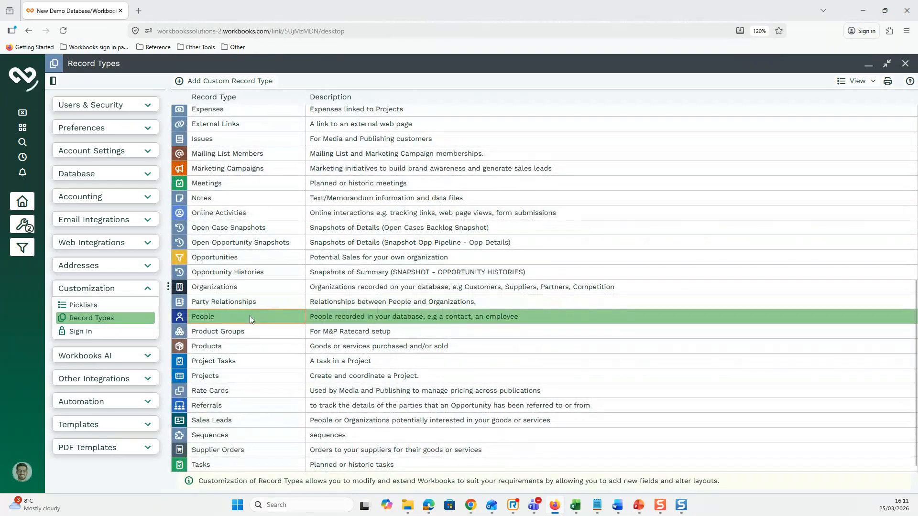
double_click(250, 316)
Open the form layout Person - Card View B2C (1), examine the employers in its layout rule, and minimize the layout window.
click(277, 88)
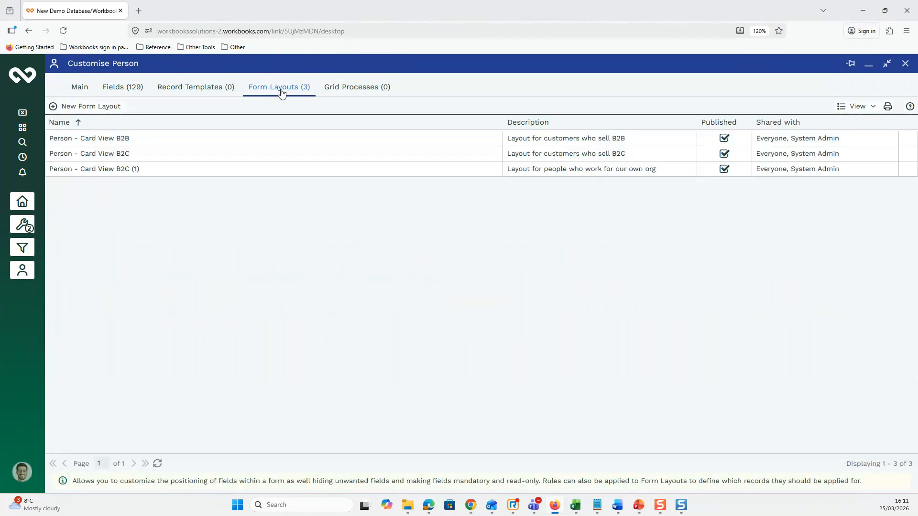
click(155, 169)
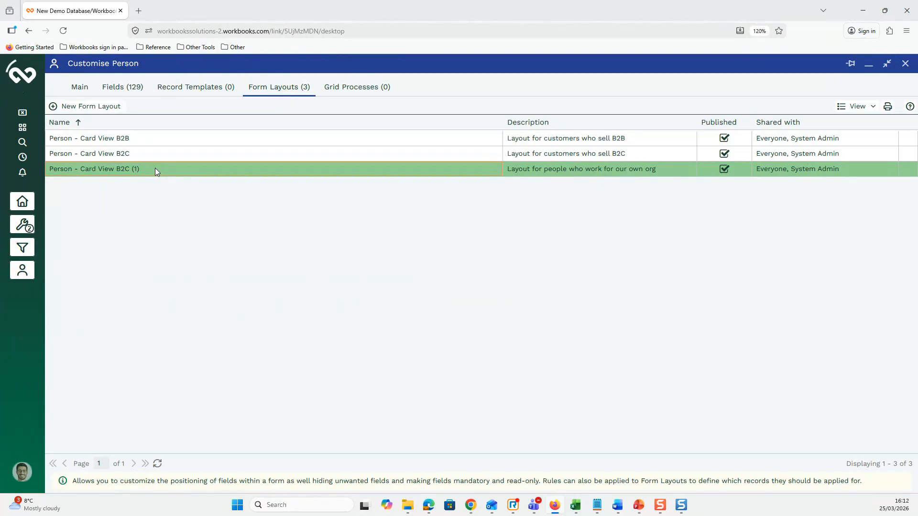
double_click(155, 168)
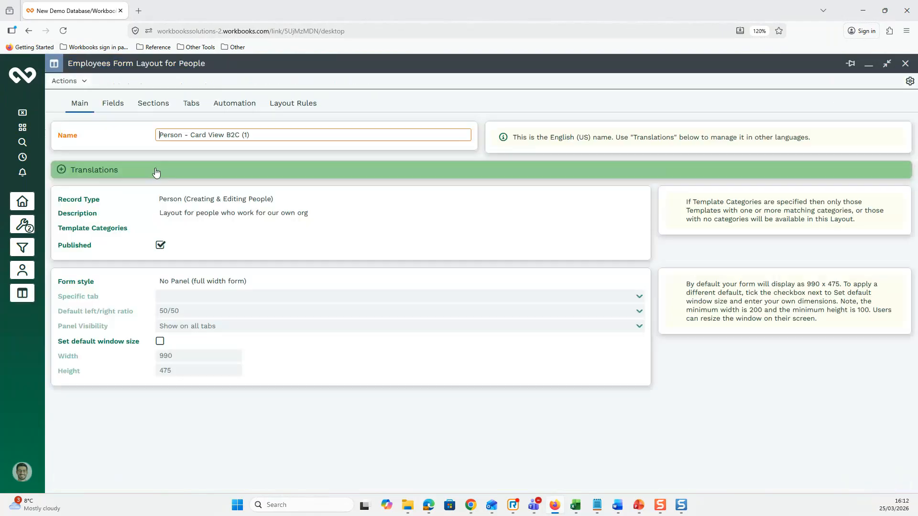
click(294, 106)
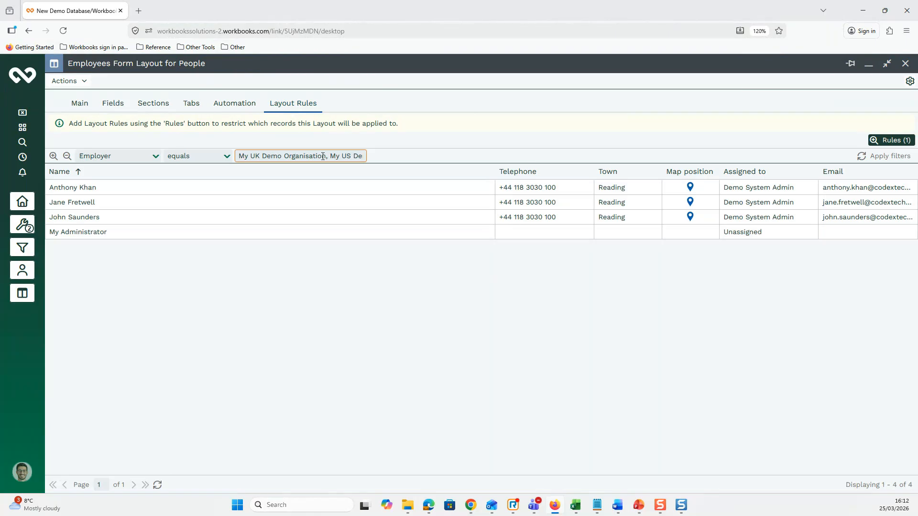
drag(329, 157, 362, 157)
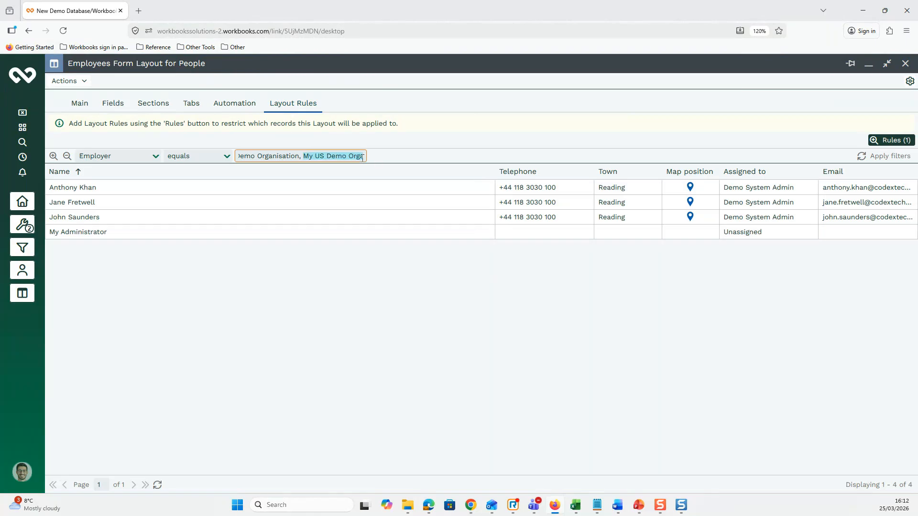
drag(299, 157, 228, 159)
click(268, 157)
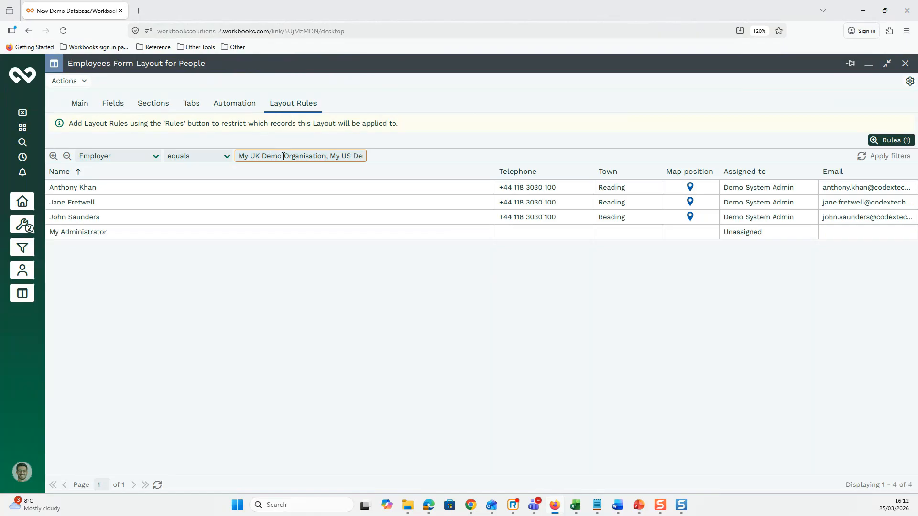
drag(240, 156, 326, 155)
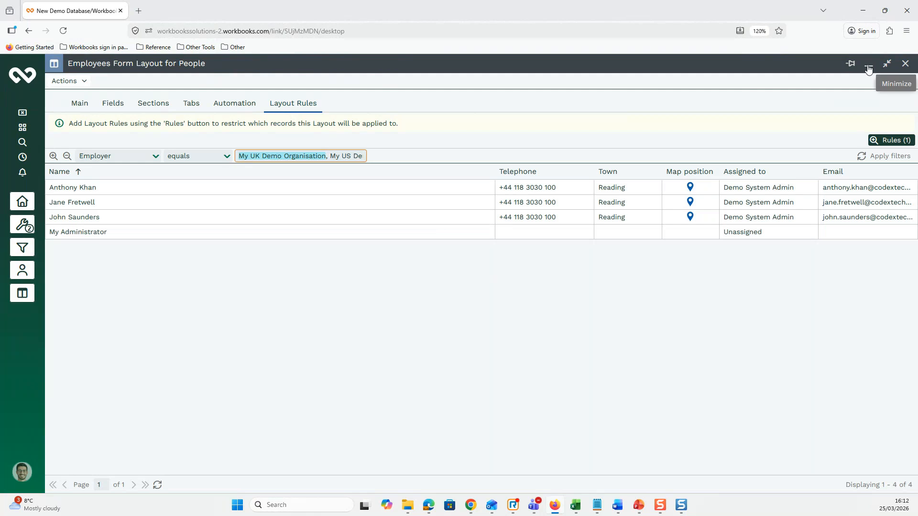
click(869, 68)
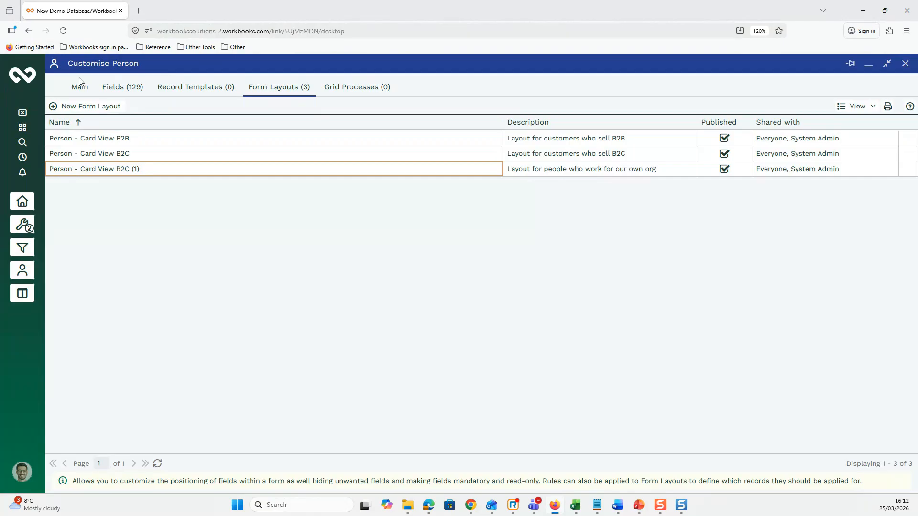
Start a new record template for People and name it Employee.
click(189, 95)
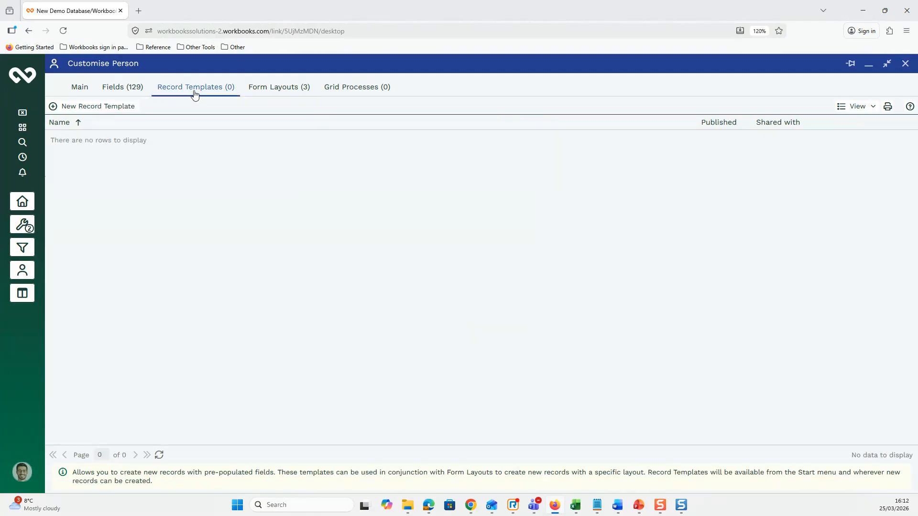
click(93, 108)
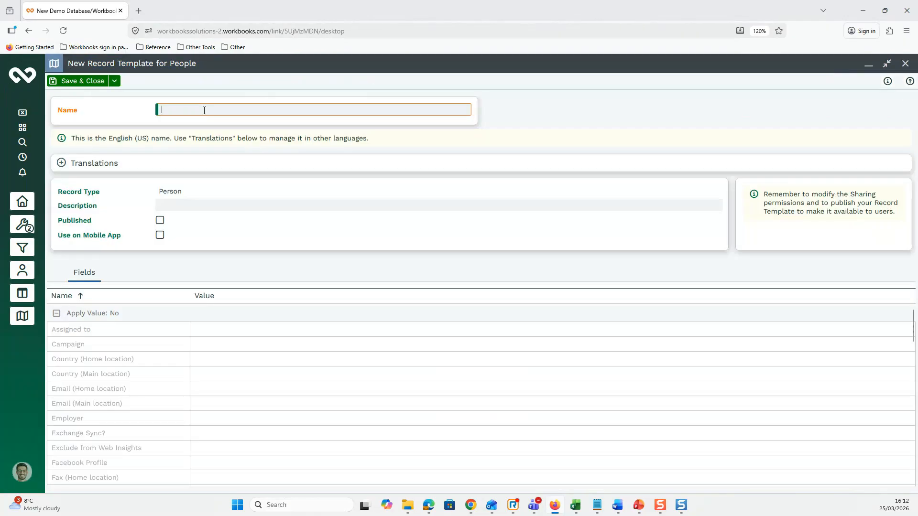
text(Employee)
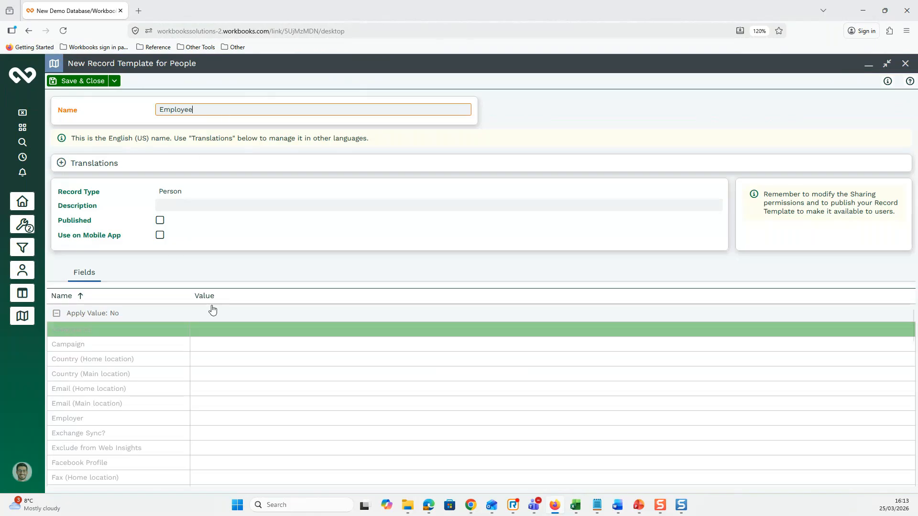
Apply the value My UK Demo Organisation to the template's Employer field and save the field setting.
click(128, 418)
click(231, 168)
click(296, 195)
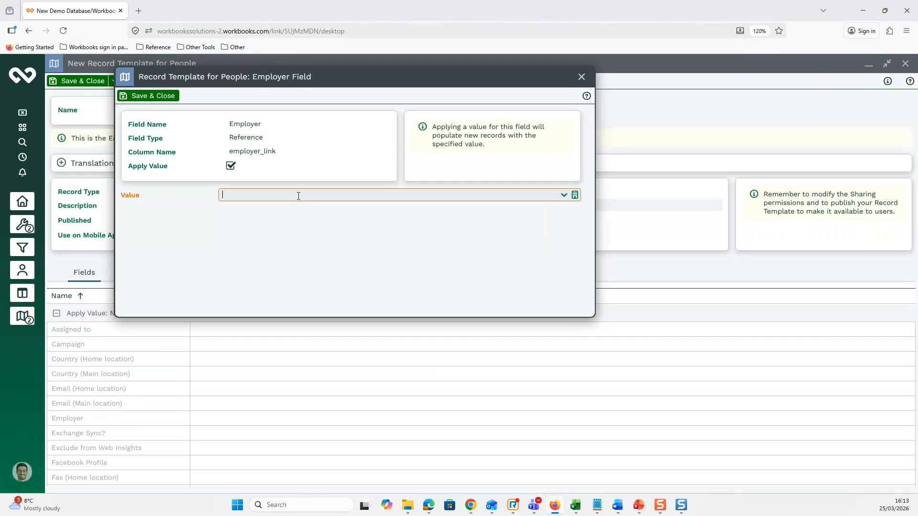
text(My UK Demo Organisation)
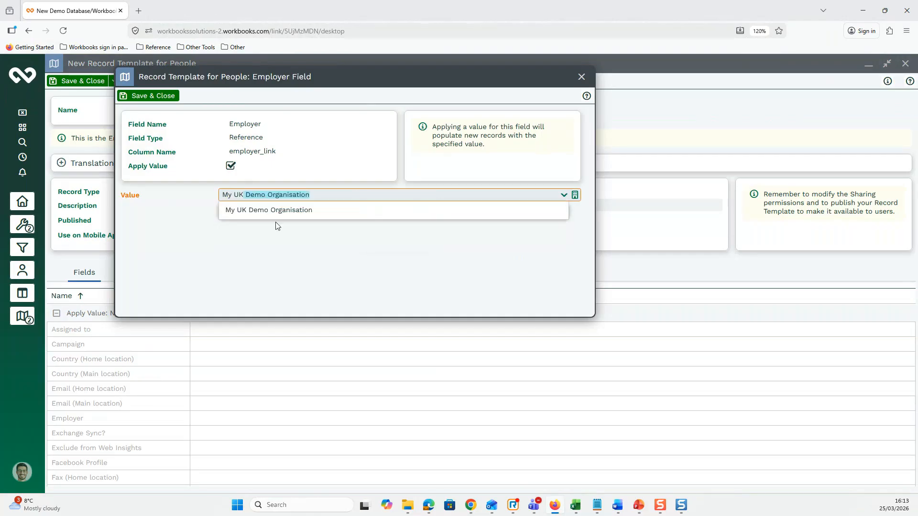
click(269, 216)
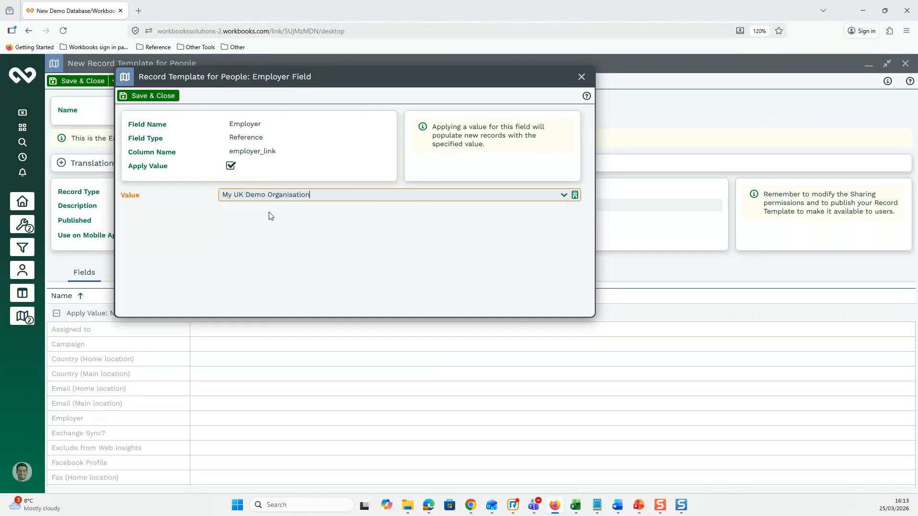
click(148, 97)
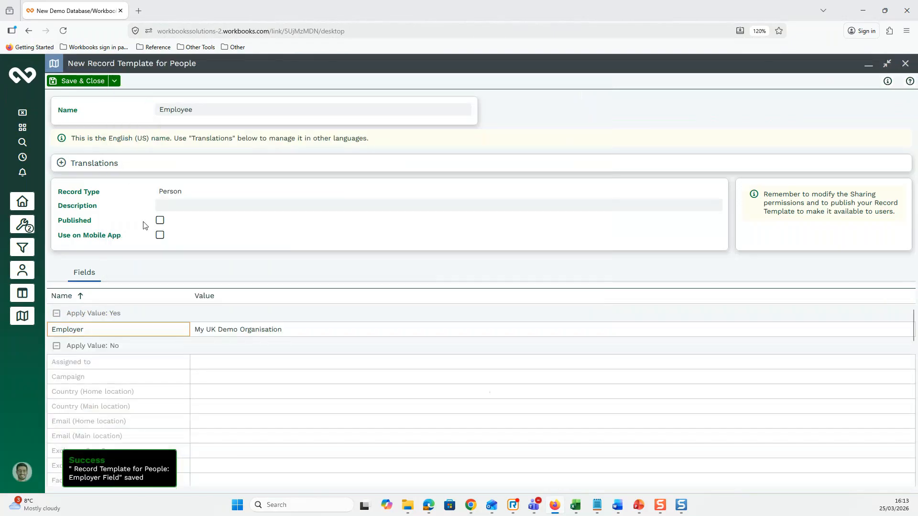
Publish and save the Employee template, and save the Person record type's customization options.
click(159, 222)
click(80, 82)
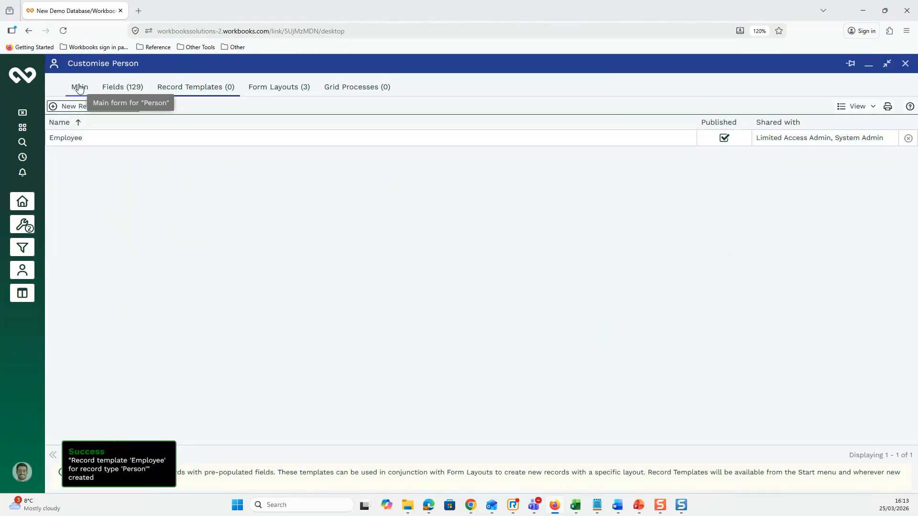
click(79, 87)
click(113, 107)
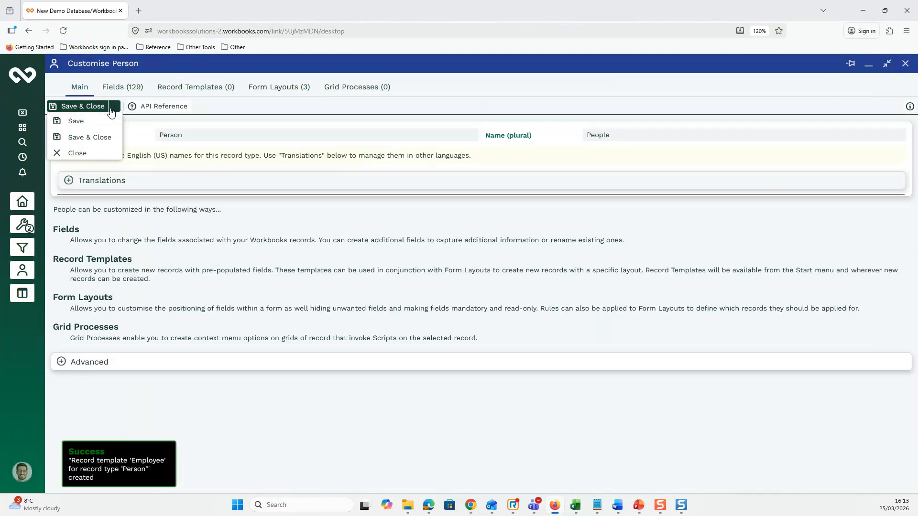
click(75, 120)
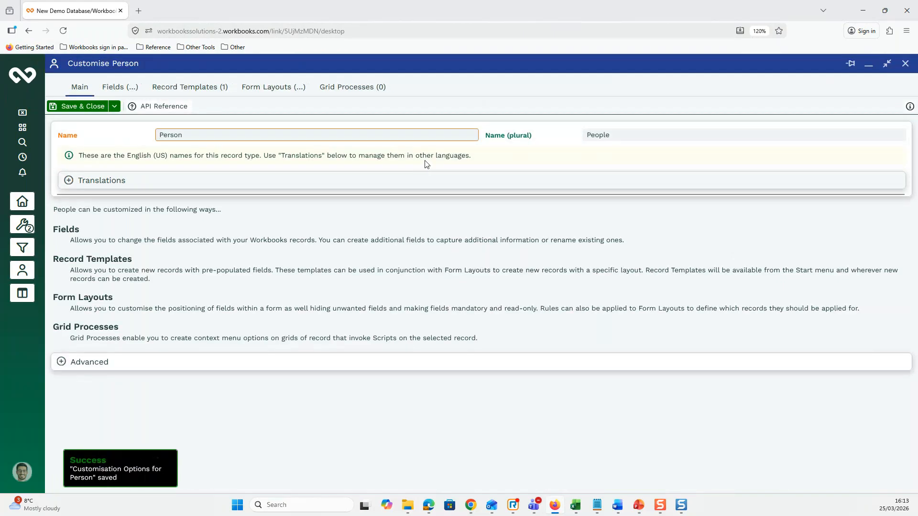
click(869, 65)
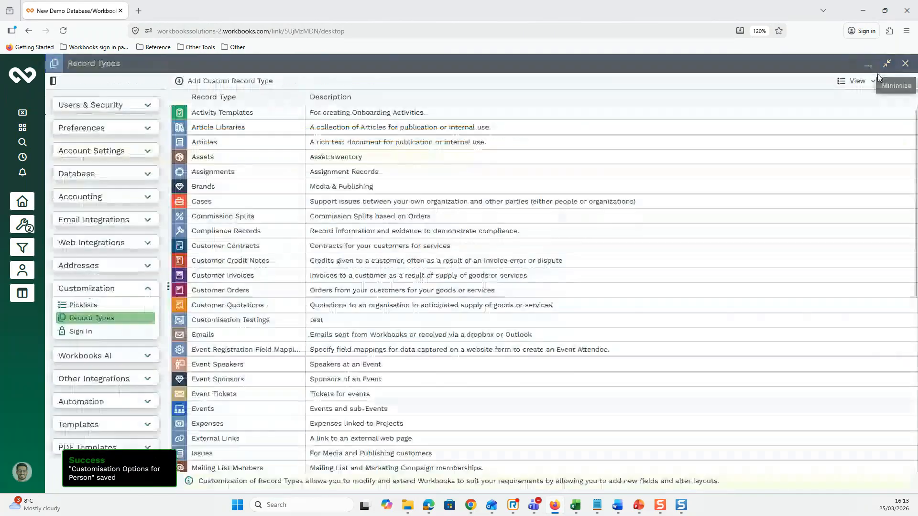
click(869, 68)
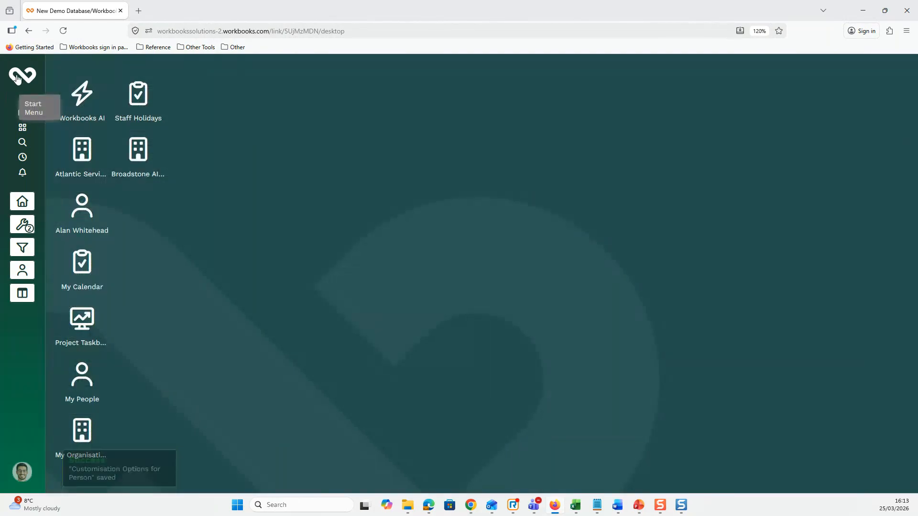
Open a new person from the Employee template and check its pre-filled employer and the form layout it uses.
click(21, 77)
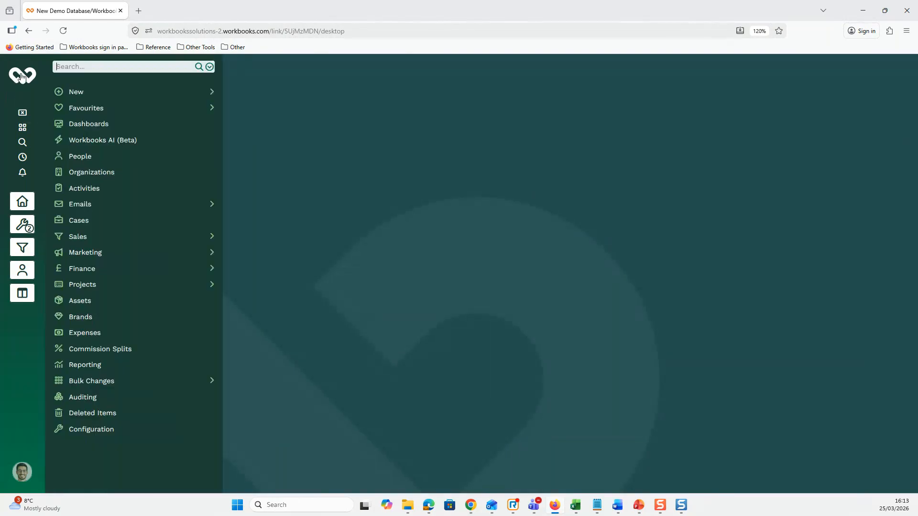
mouse_move(153, 96)
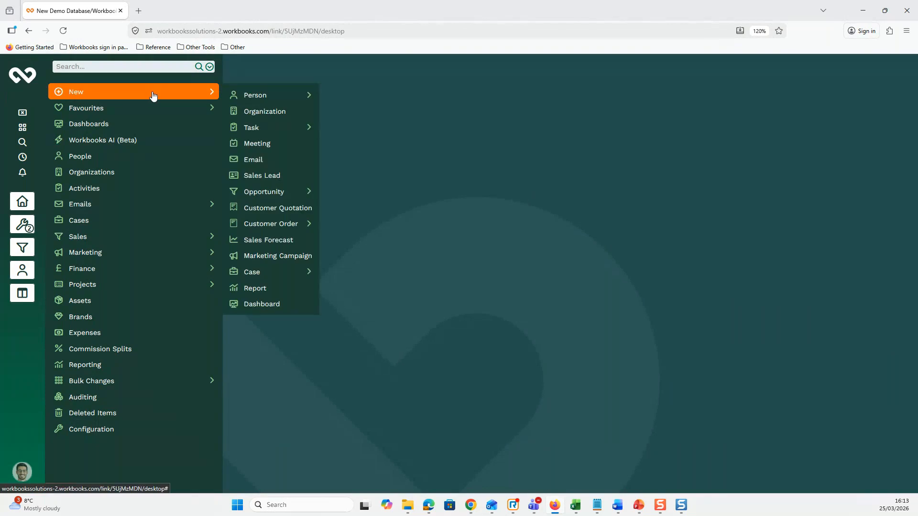
mouse_move(277, 96)
click(372, 117)
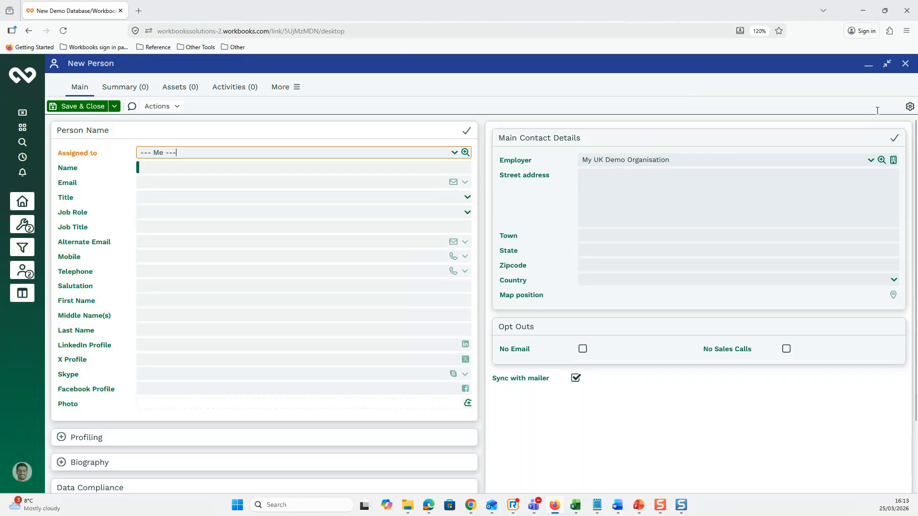
click(910, 107)
mouse_move(860, 121)
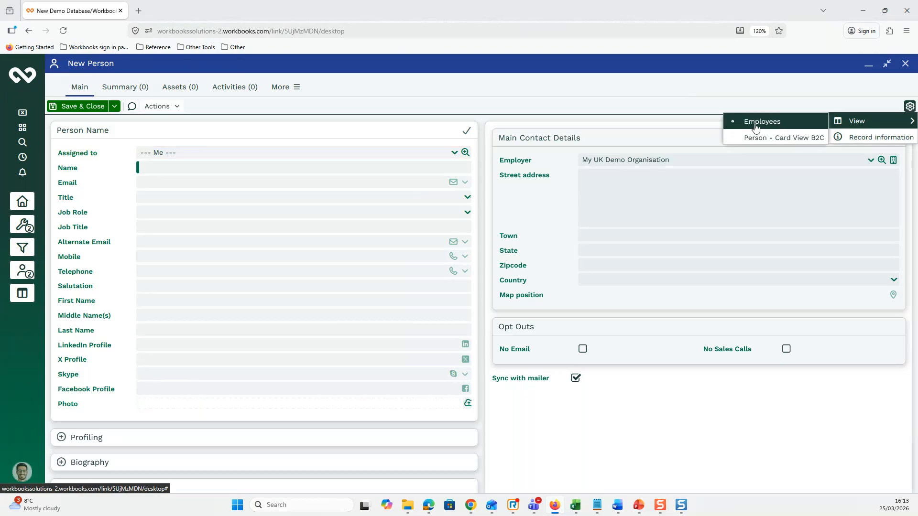
click(578, 109)
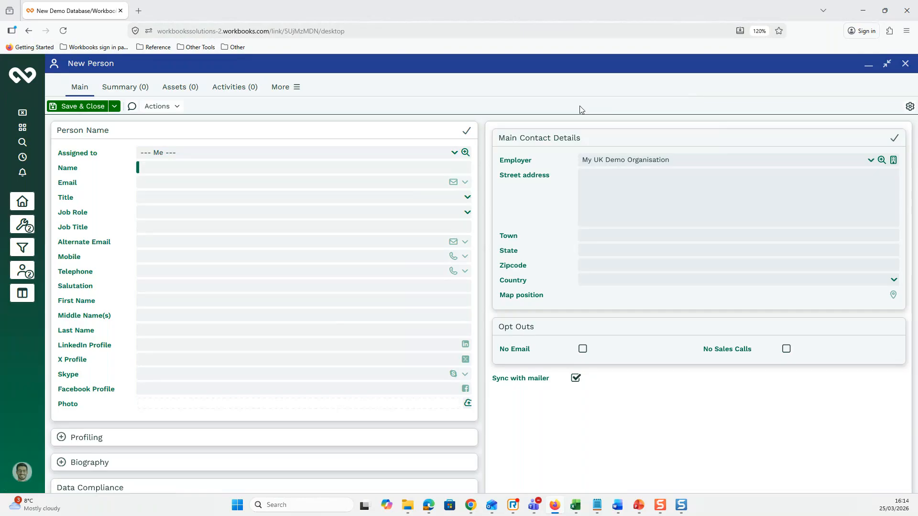
click(210, 170)
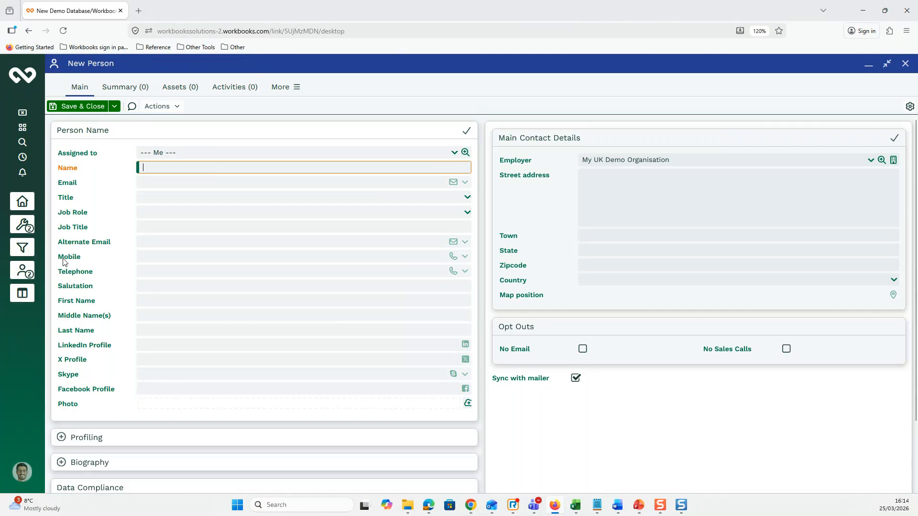
Recheck the Employees form layout's rule, and reopen the Employee record template to review the value applied to Employer.
click(23, 297)
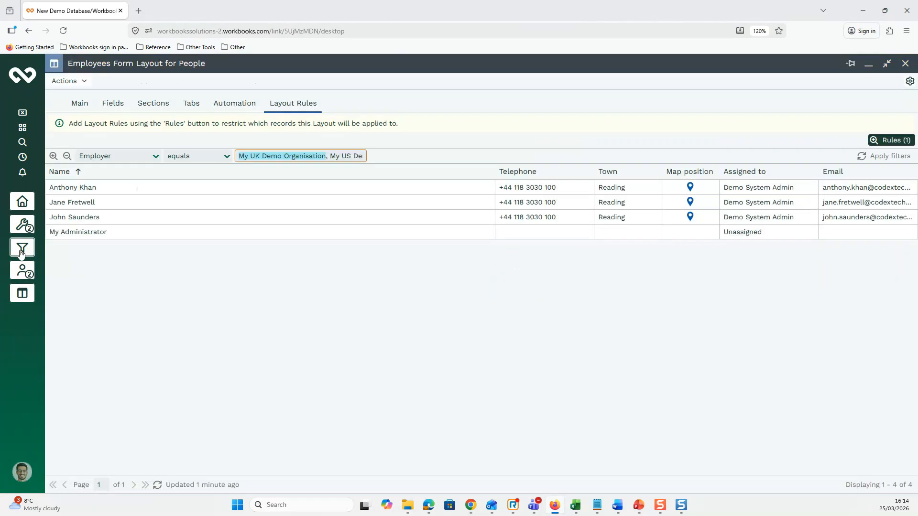
click(23, 271)
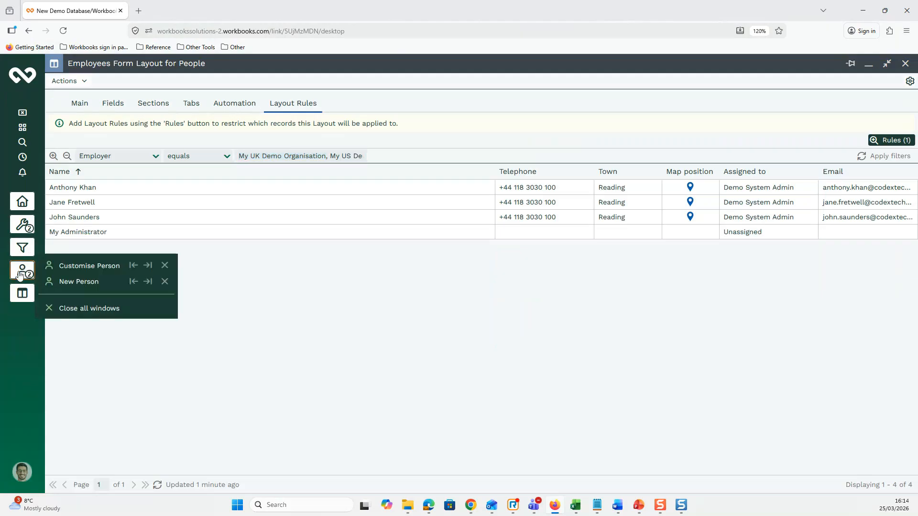
click(84, 265)
click(205, 88)
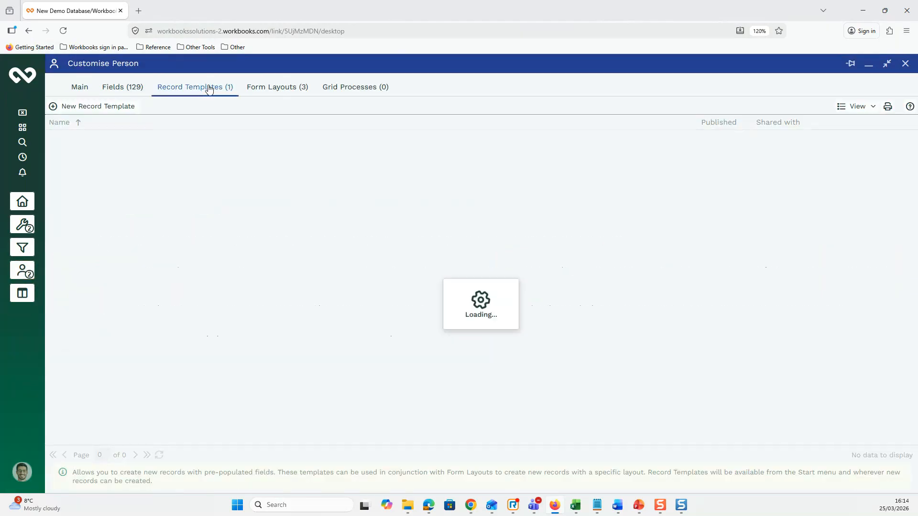
click(72, 141)
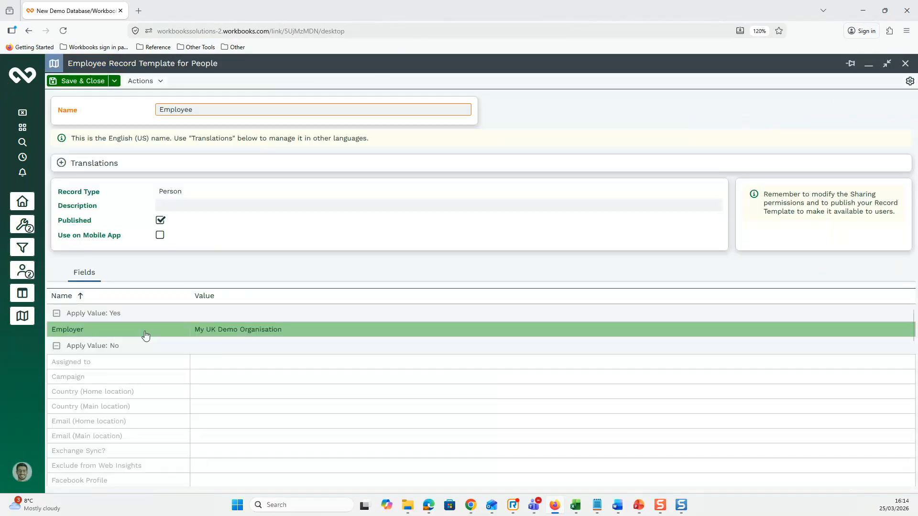
Look through the Employee record template's full list of fields that can be given a pre-filled value.
scroll(152, 381, down, 3)
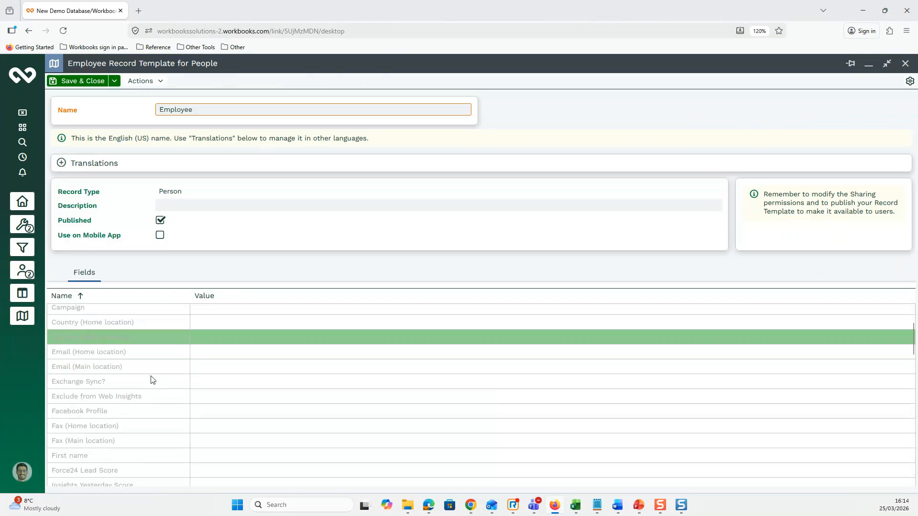
scroll(152, 378, down, 9)
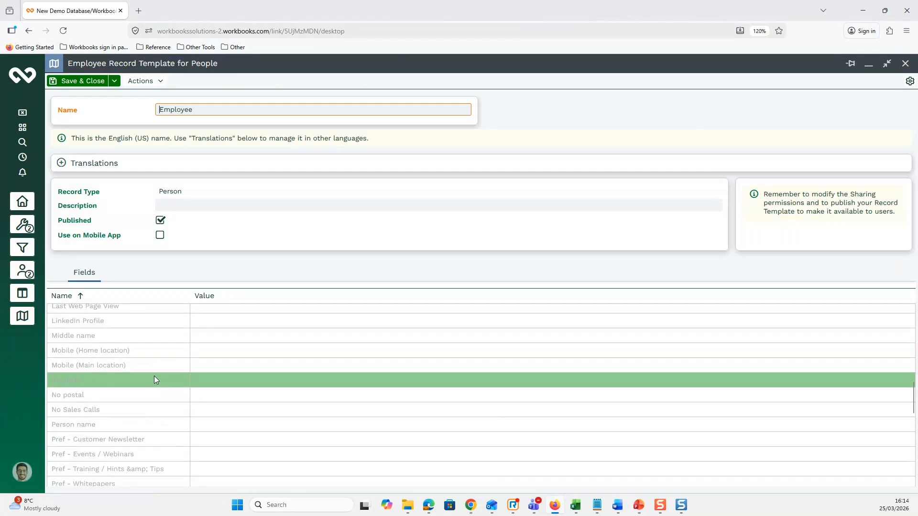
scroll(128, 373, down, 2)
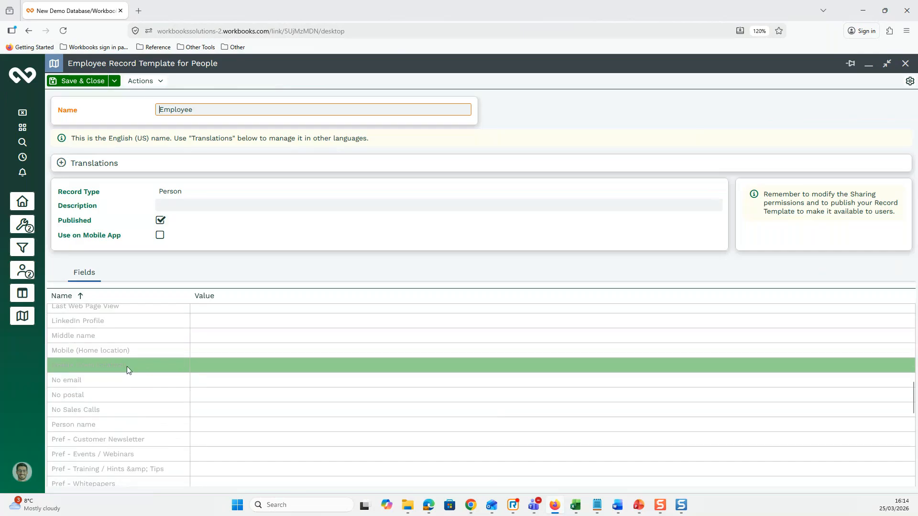
scroll(131, 366, down, 7)
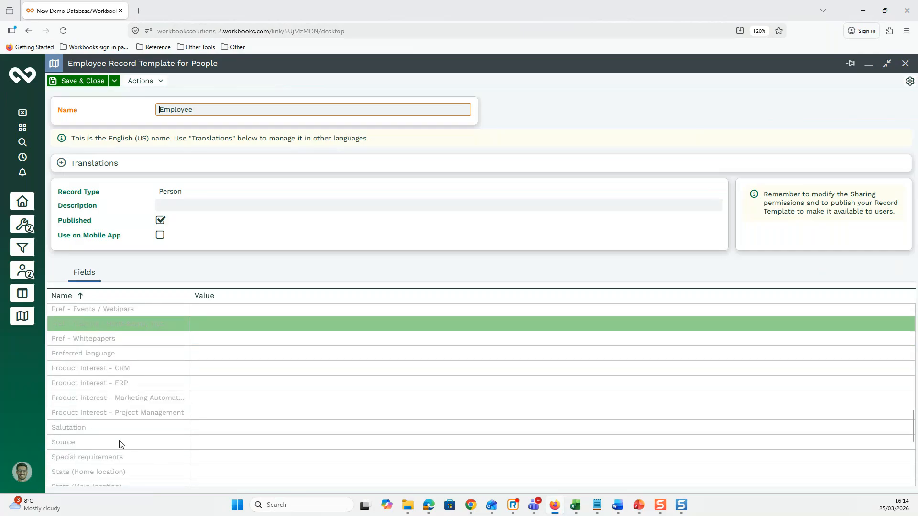
scroll(117, 423, down, 2)
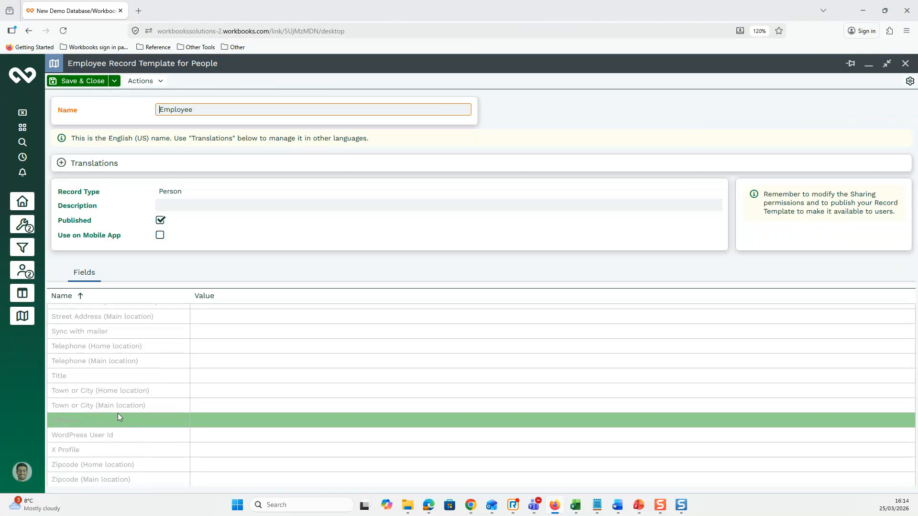
scroll(138, 359, up, 10)
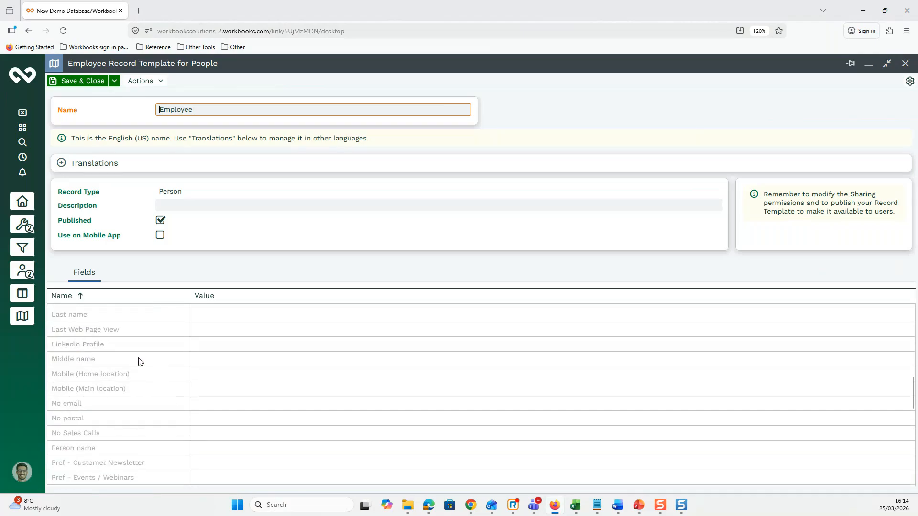
scroll(140, 361, up, 5)
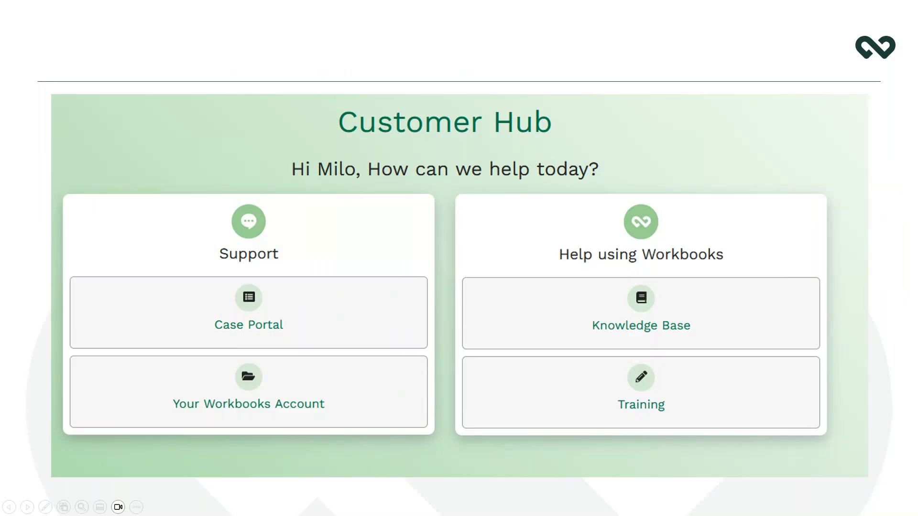
key(Right)
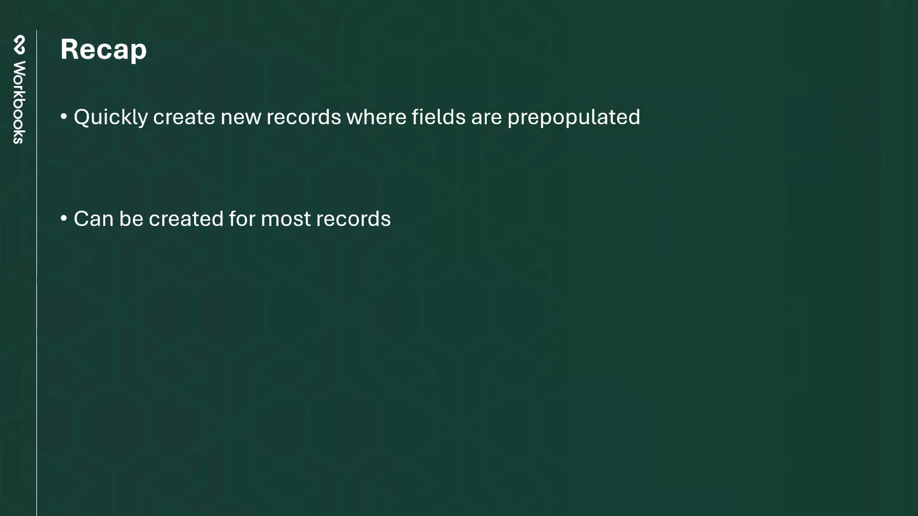
key(Right)
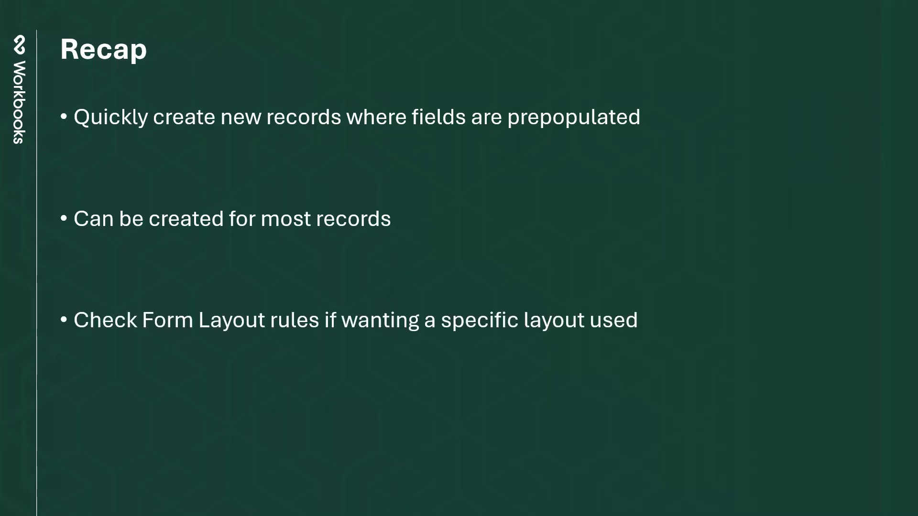
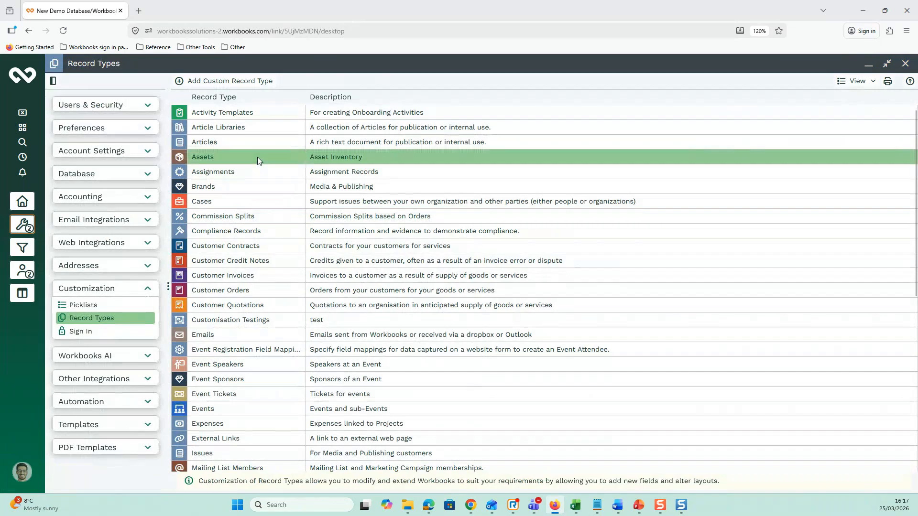
Open the customization of the Assets record type and check its record templates.
double_click(258, 157)
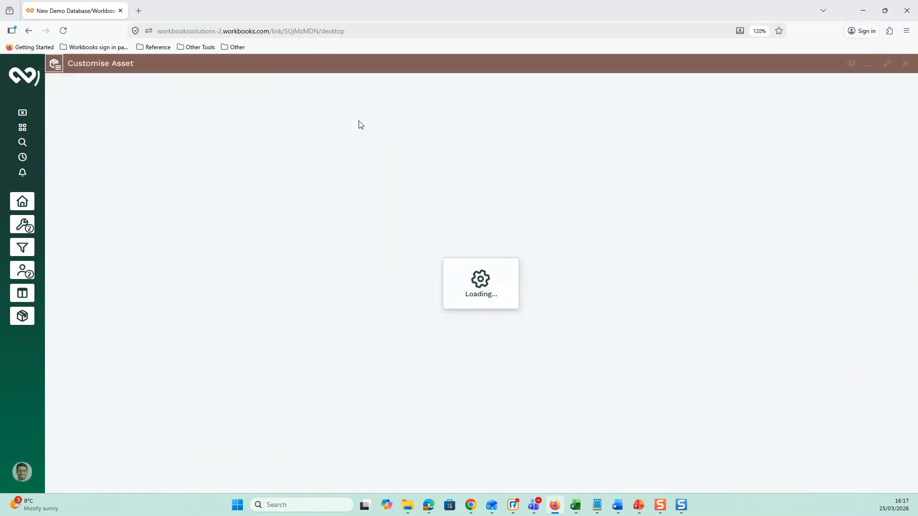
click(192, 91)
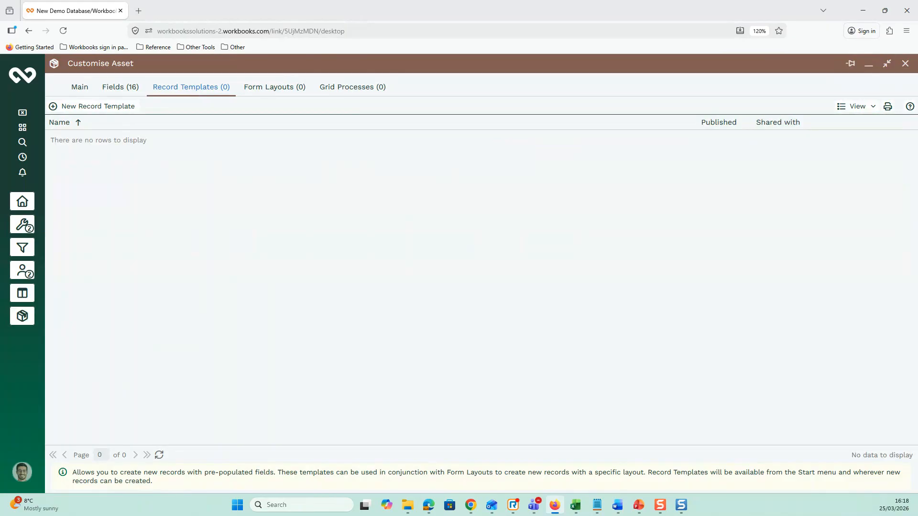
key(alt+Tab)
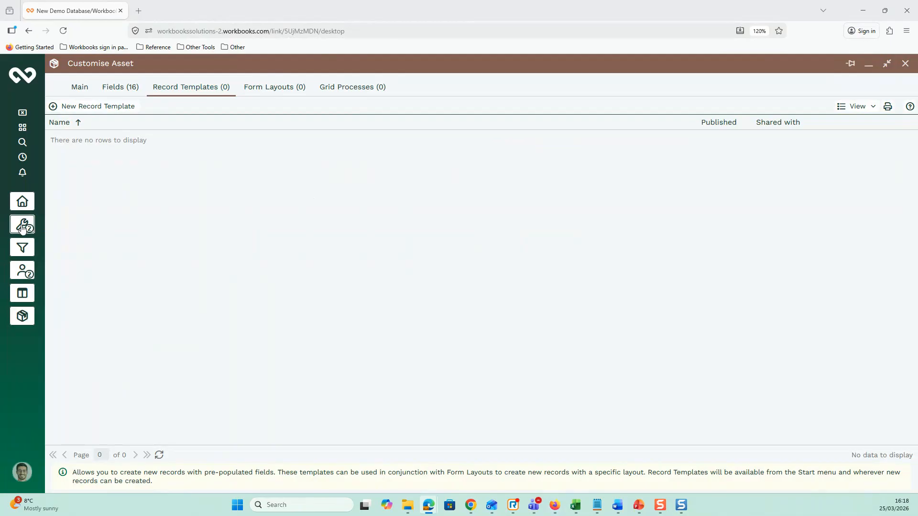
Review the fields of the New Business record template in the Opportunity customization, and close it without saving.
click(21, 254)
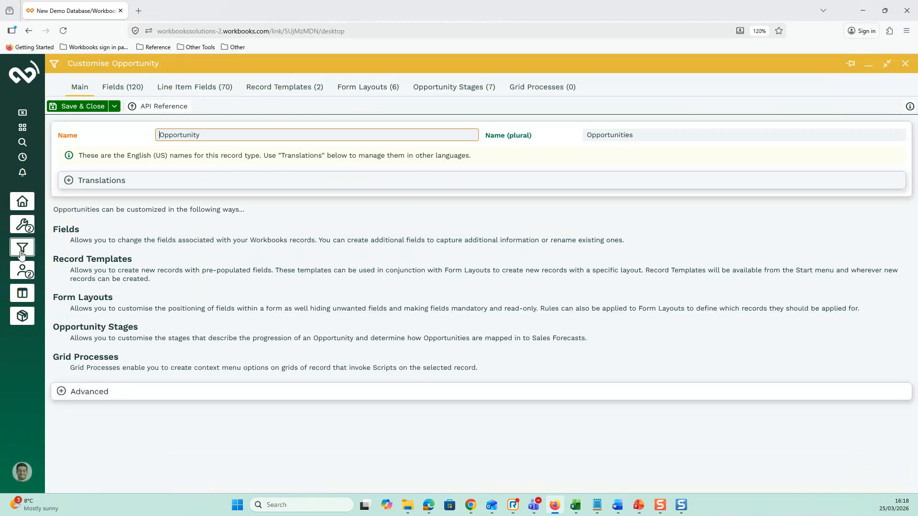
click(294, 90)
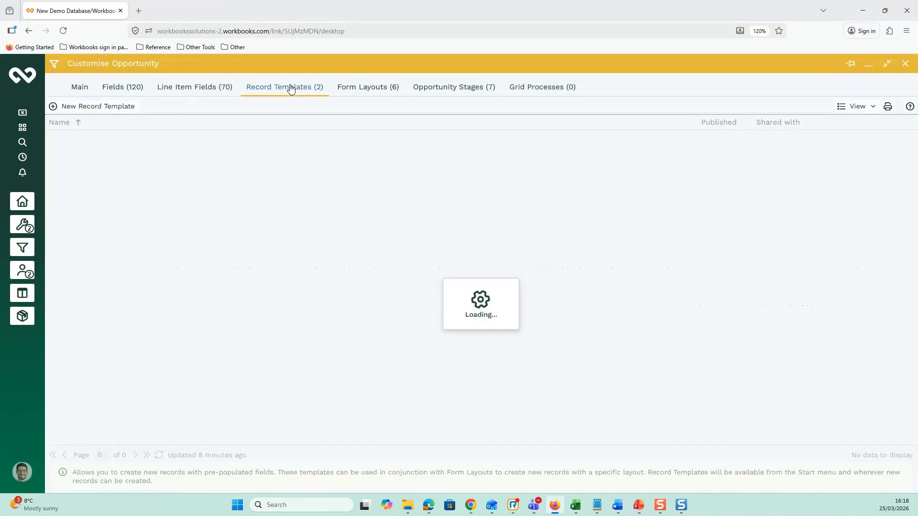
click(106, 140)
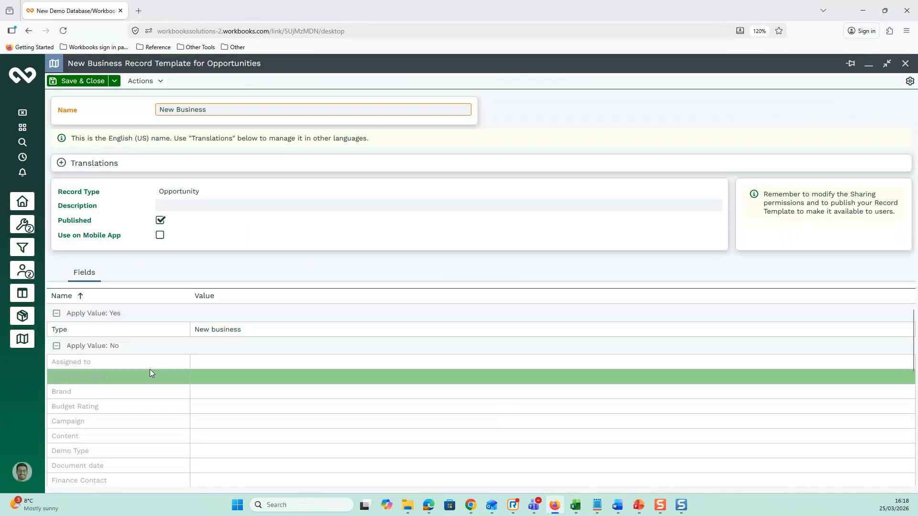
scroll(149, 370, down, 5)
scroll(147, 371, down, 3)
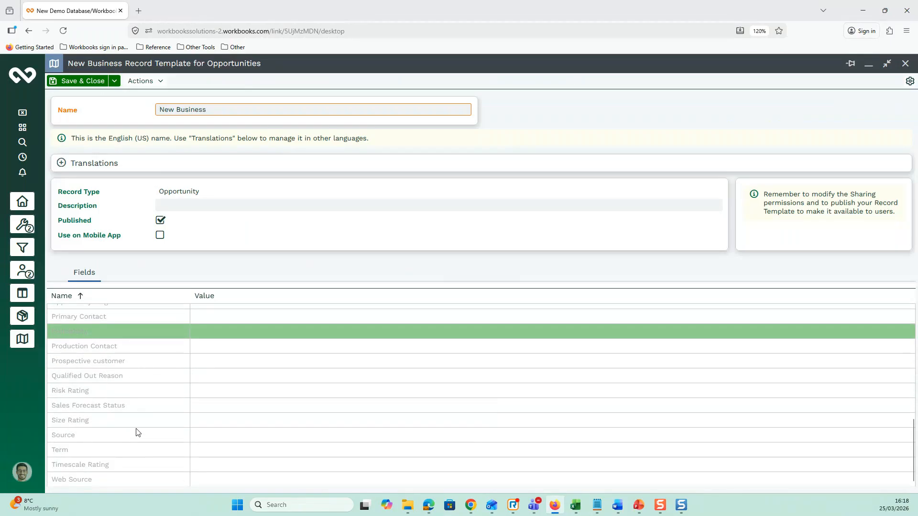
scroll(135, 404, up, 10)
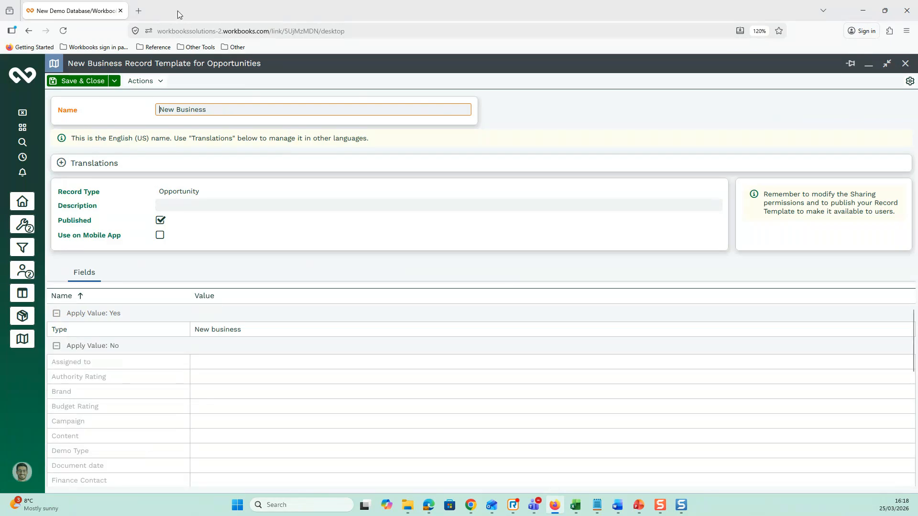
click(115, 81)
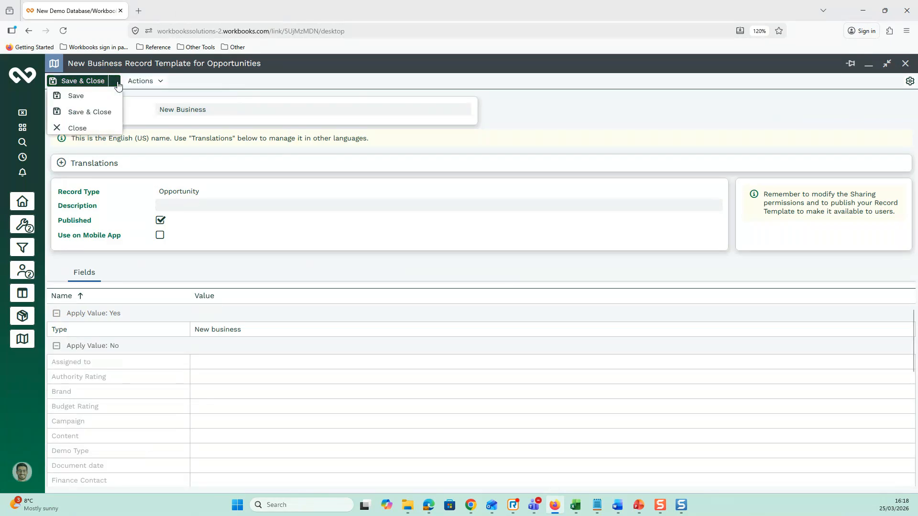
click(77, 128)
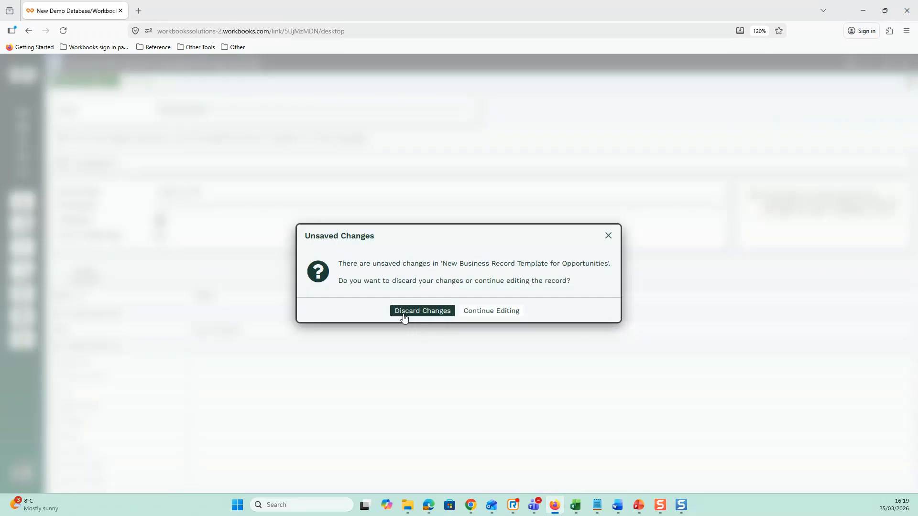
key(Return)
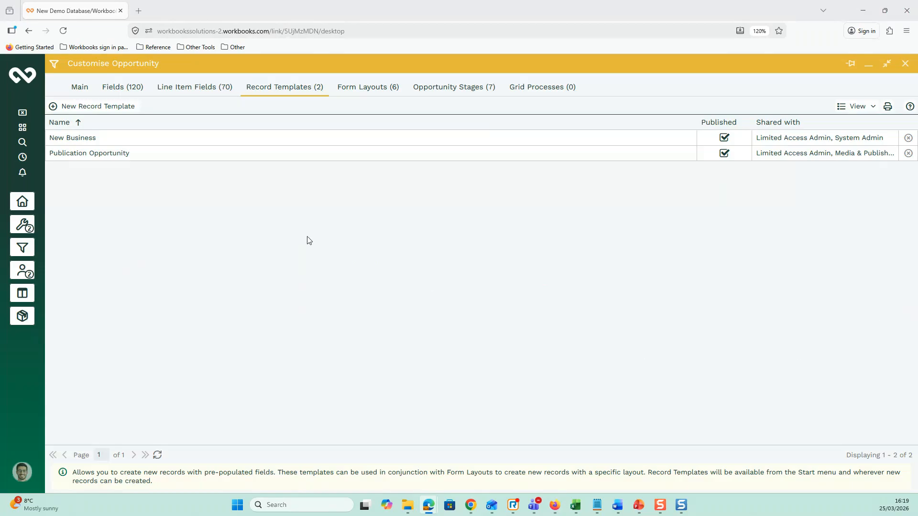
Reopen the New Business opportunity record template and view its sharing permissions.
click(108, 141)
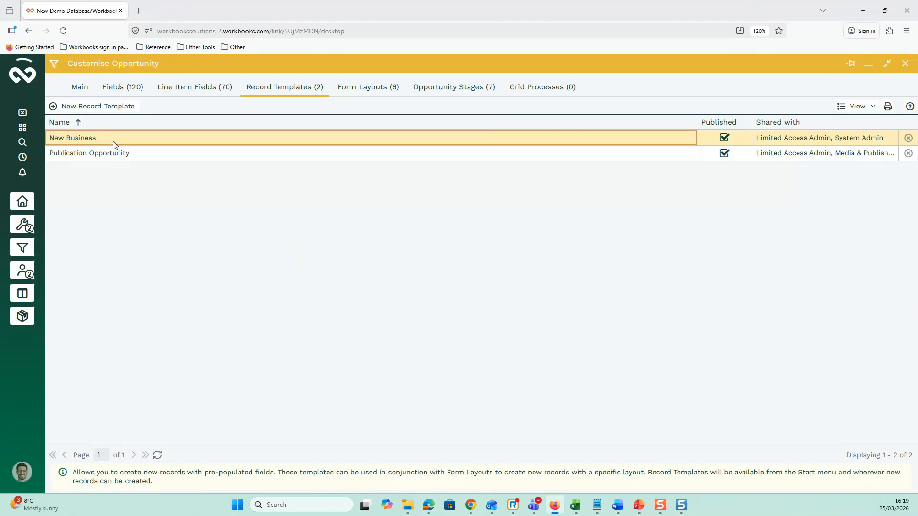
click(114, 139)
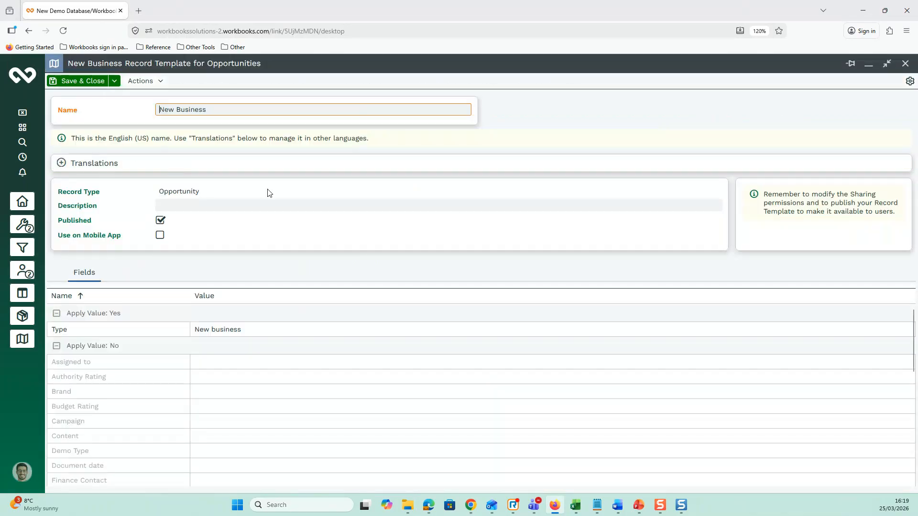
click(160, 83)
click(160, 83)
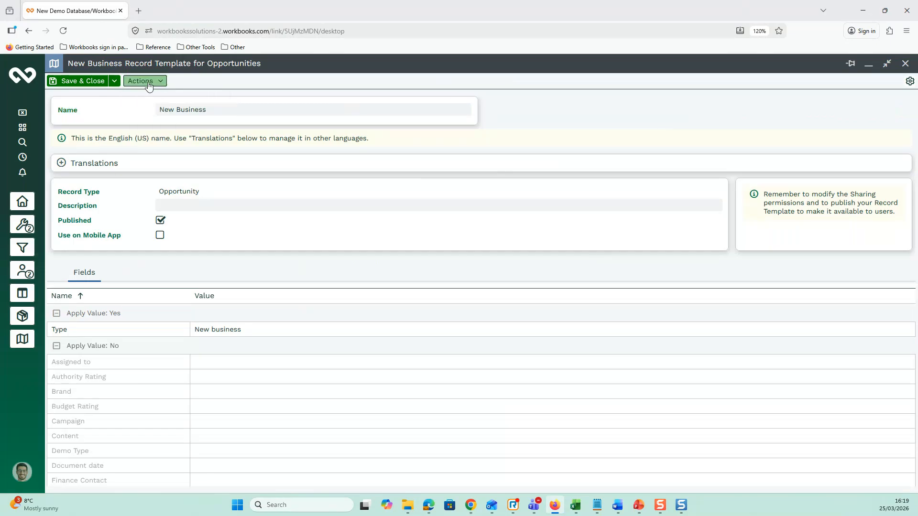
click(909, 82)
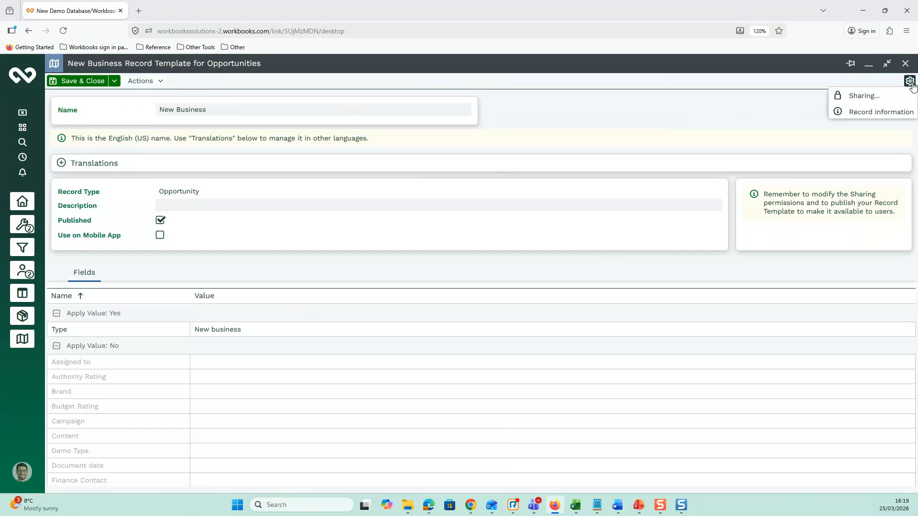
click(865, 96)
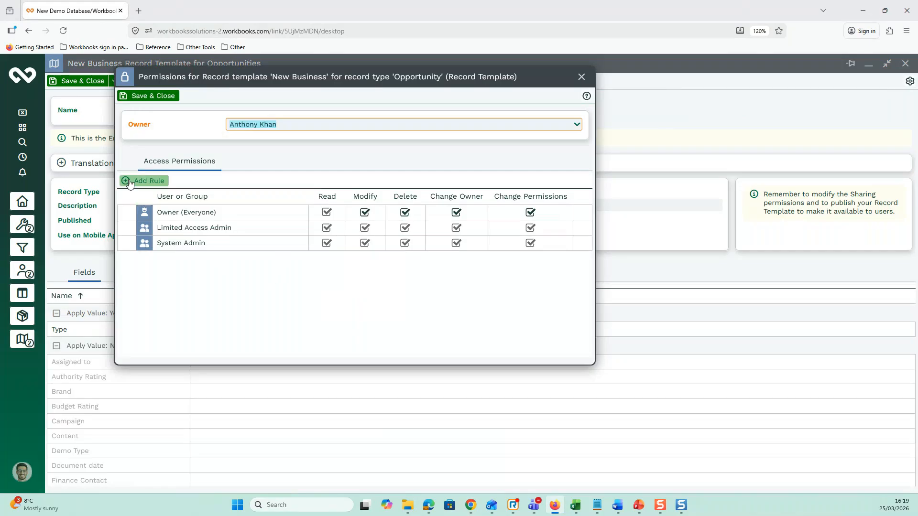
Try adding a sharing rule that gives the Everyone group Read access, discard it, and close the New Business template without saving.
click(150, 185)
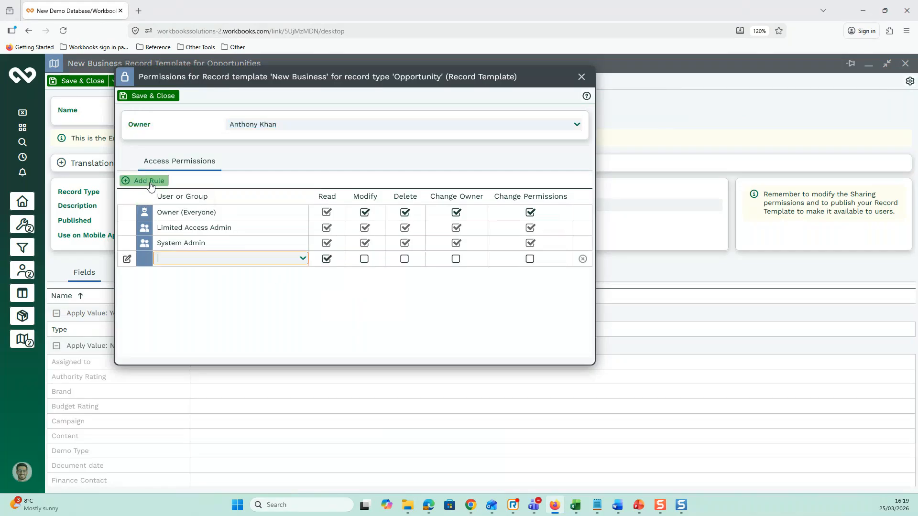
click(304, 258)
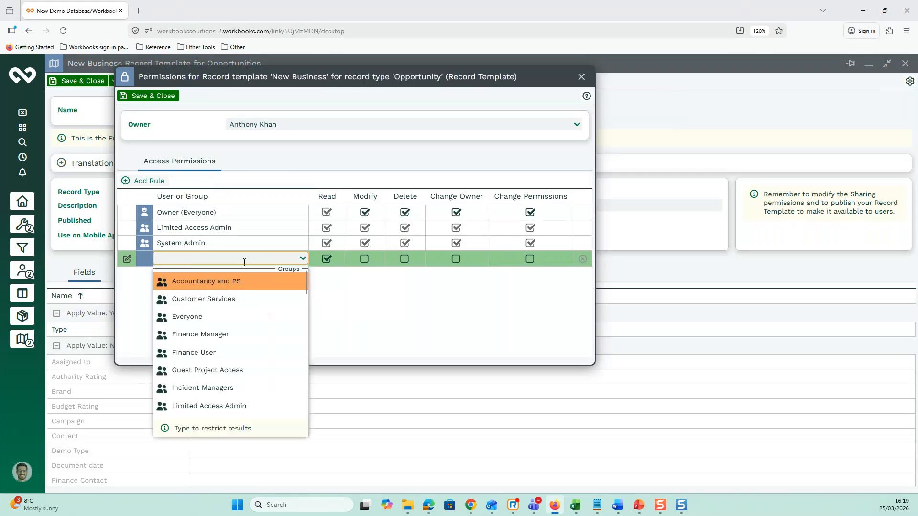
click(204, 317)
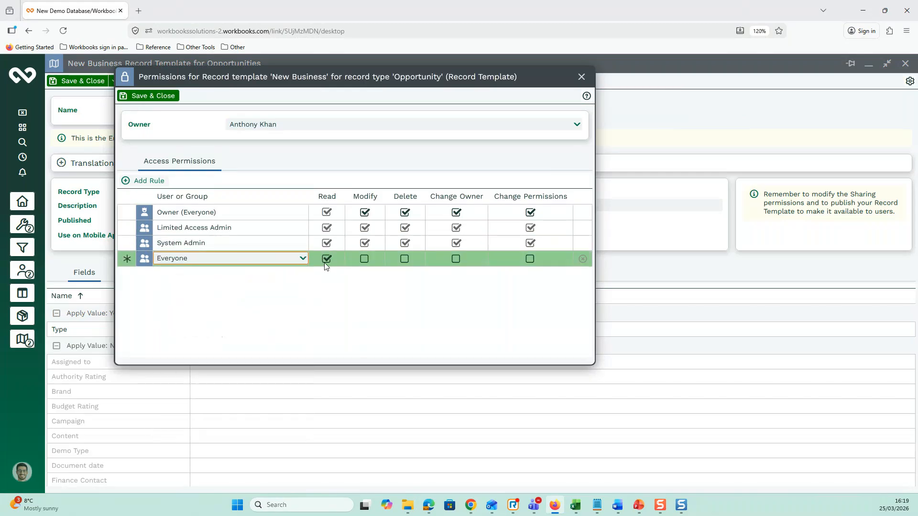
click(581, 77)
click(582, 78)
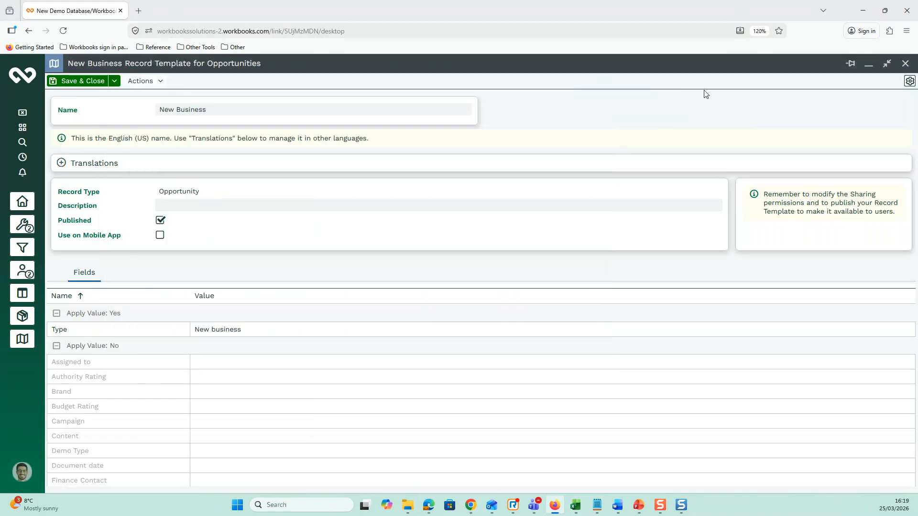
click(906, 67)
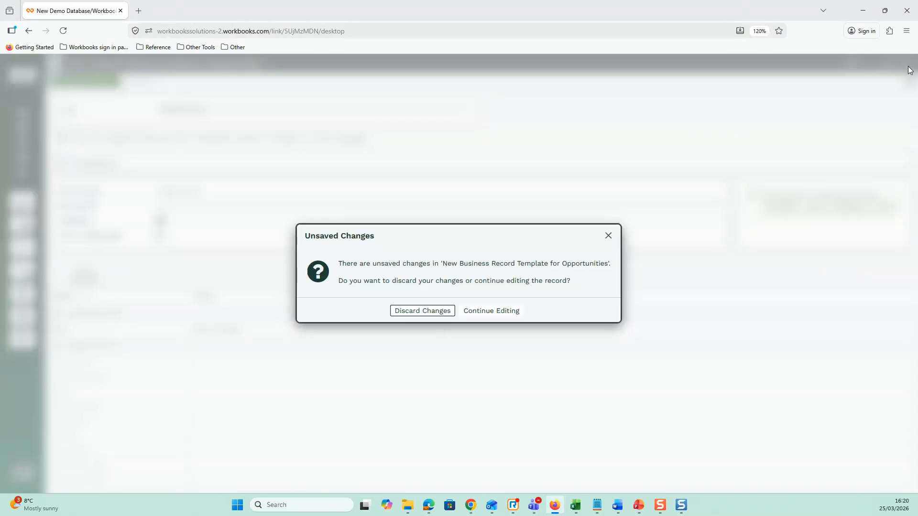
click(422, 311)
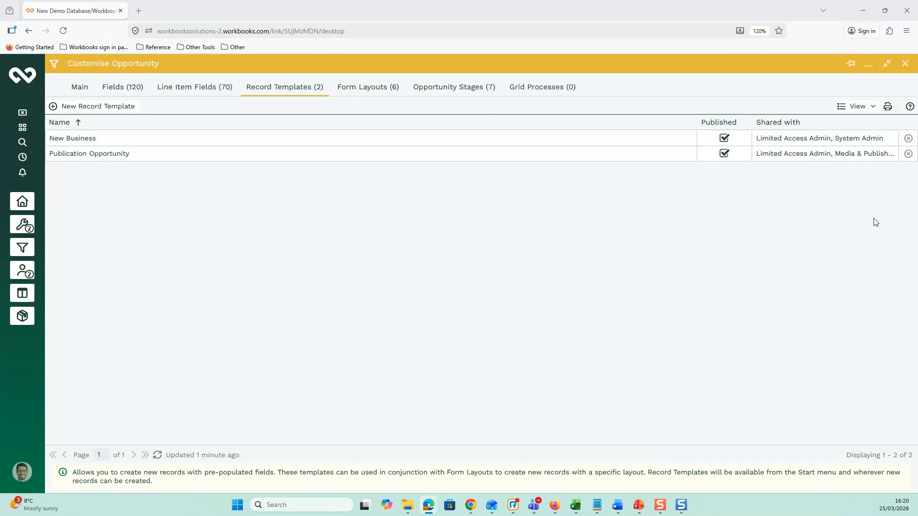
Open the Opportunity - Bants and Overview form layout and view its order line item settings.
click(353, 91)
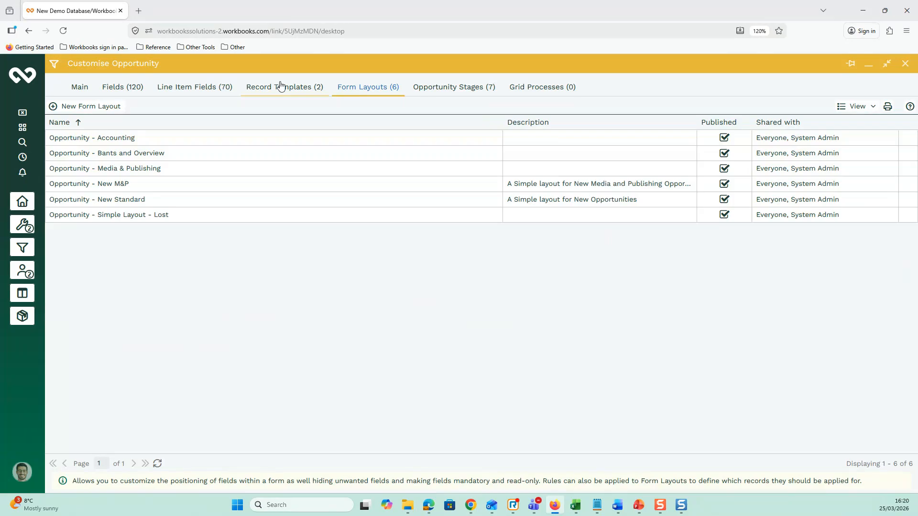
click(142, 153)
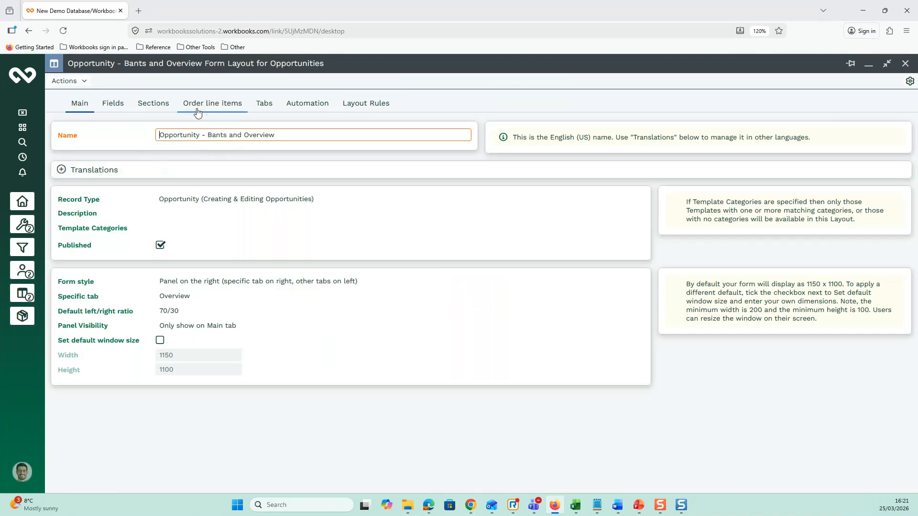
click(203, 109)
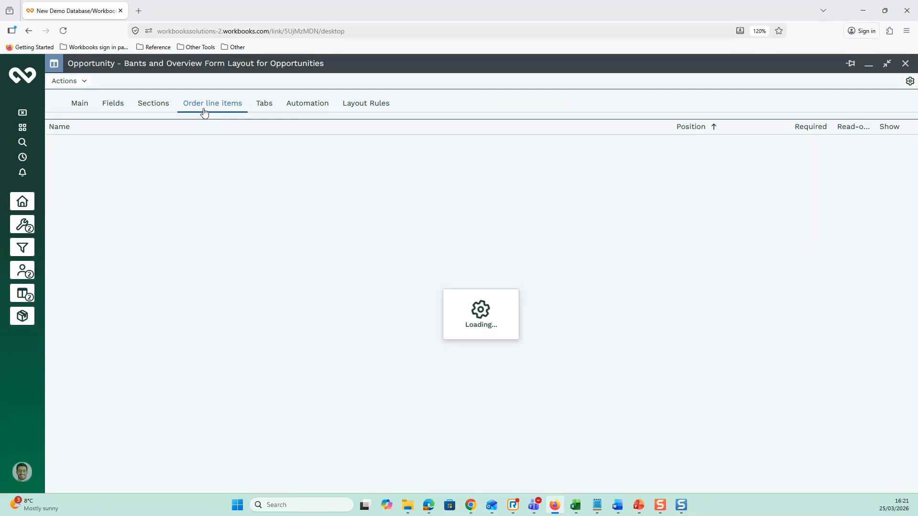
View the show, position, required and read-only settings of the Product (Line items) column, and close them without saving.
click(130, 142)
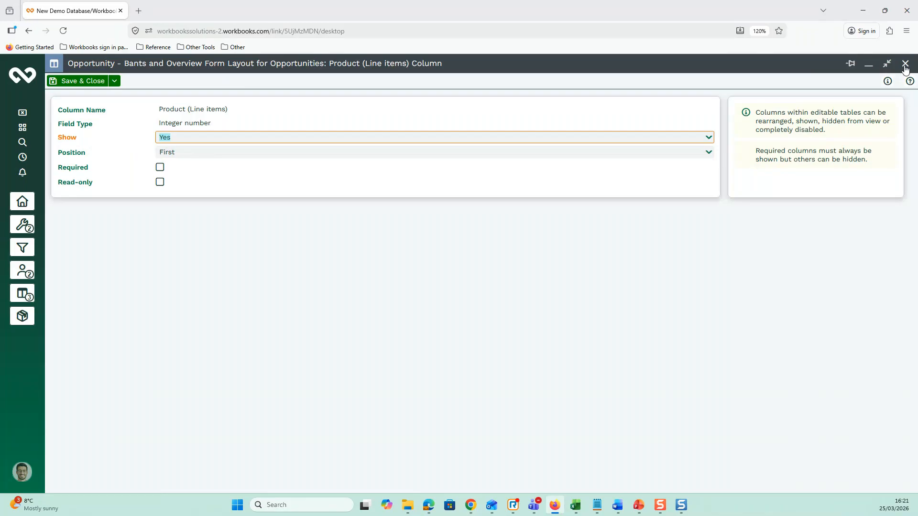
click(113, 85)
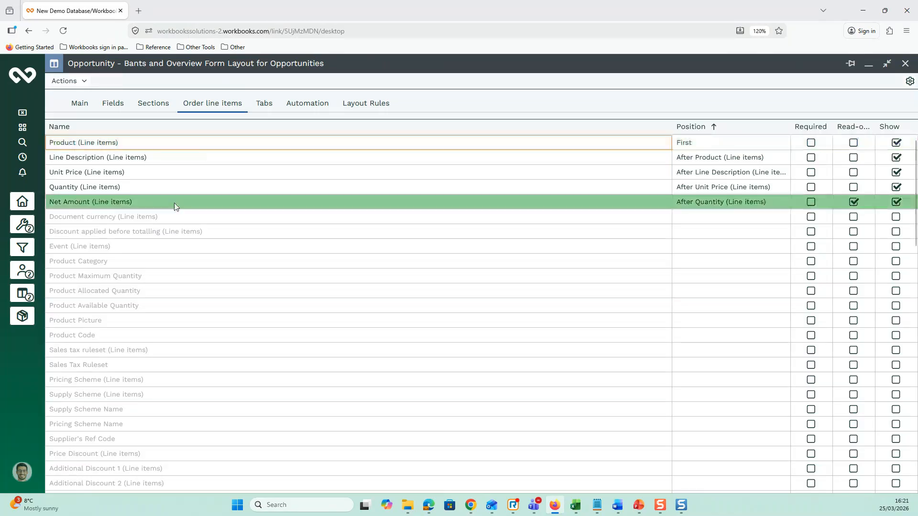
click(906, 63)
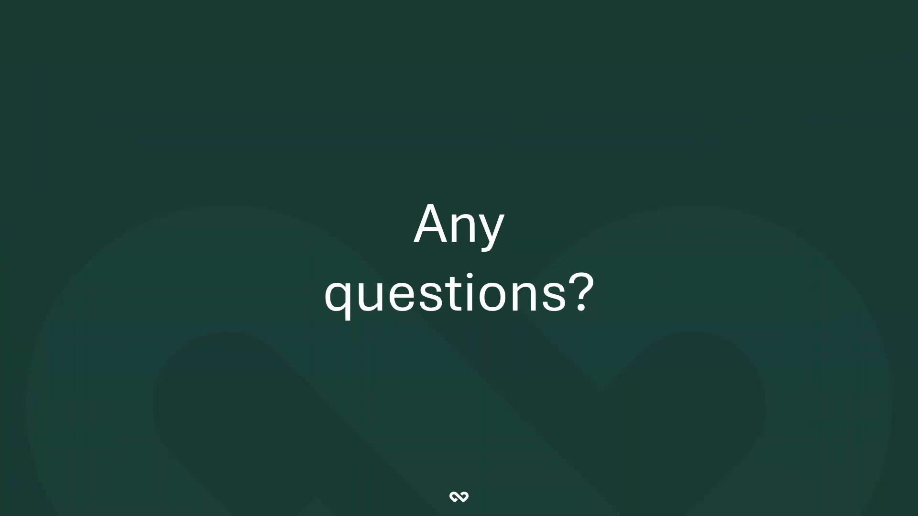
key(Right)
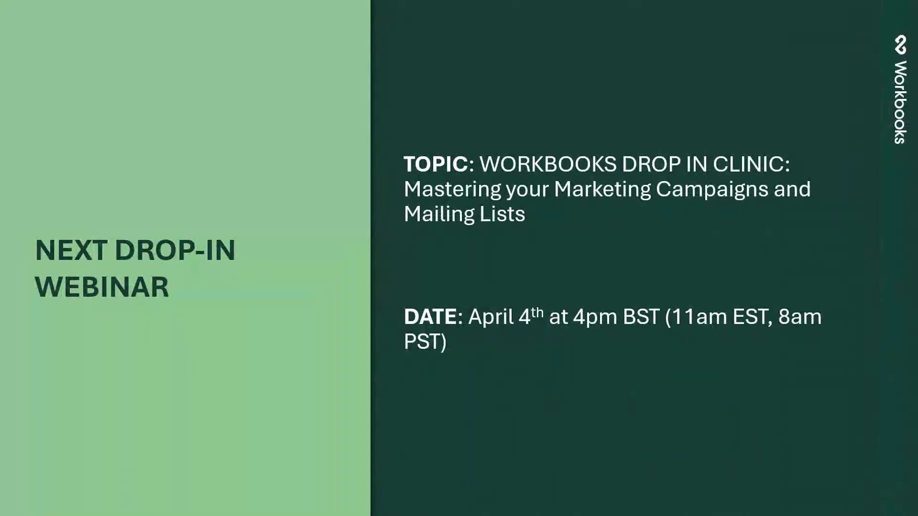
key(Right)
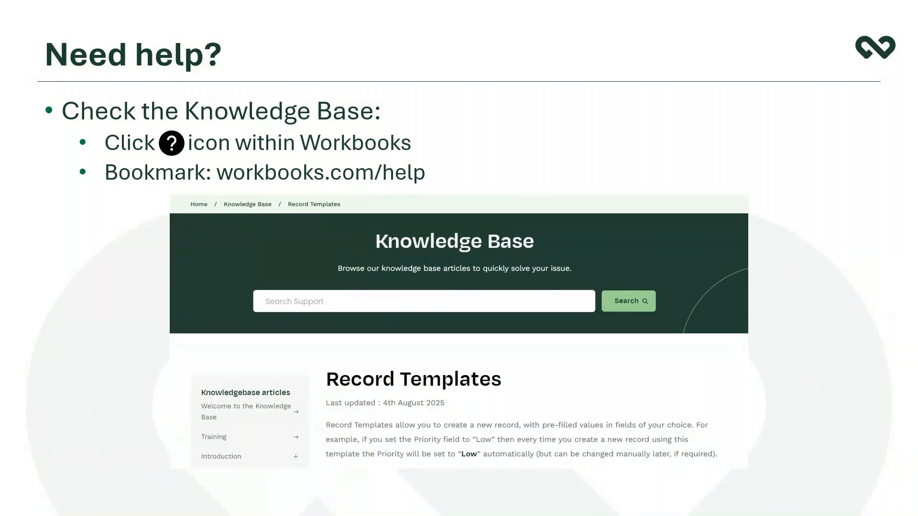
key(Right)
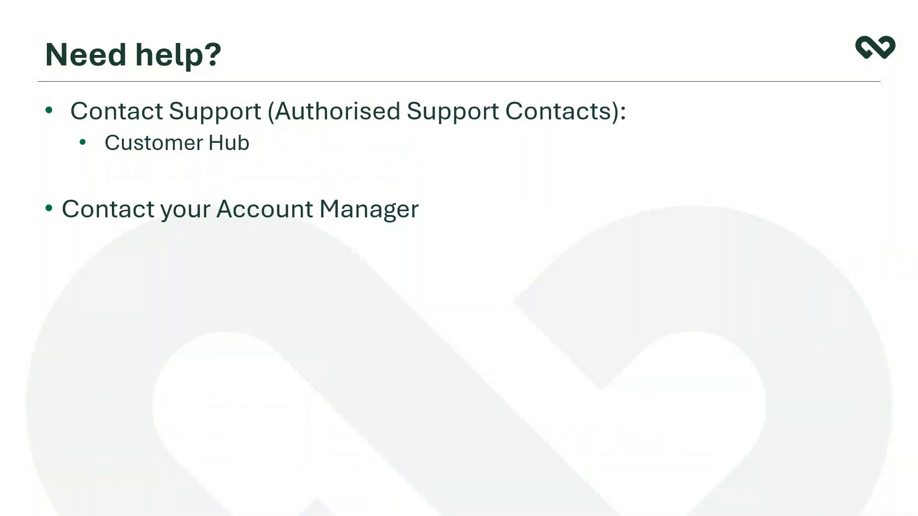
key(Right)
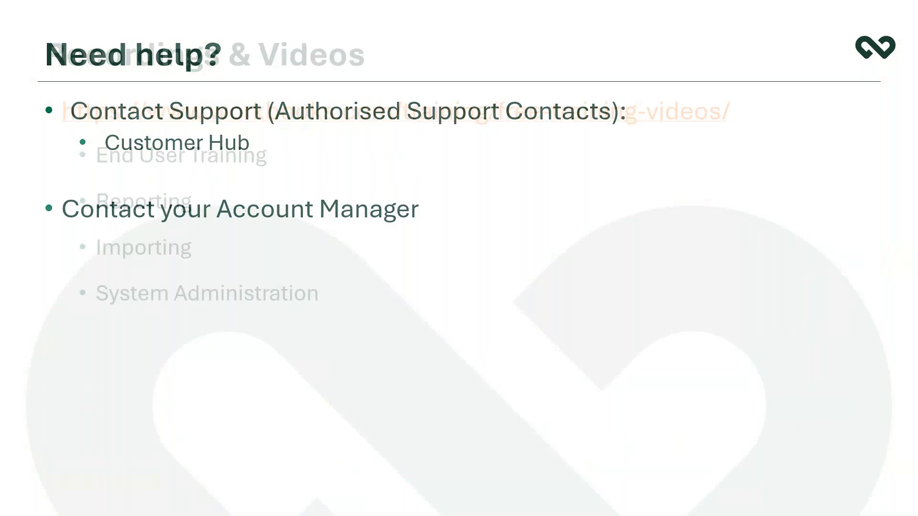